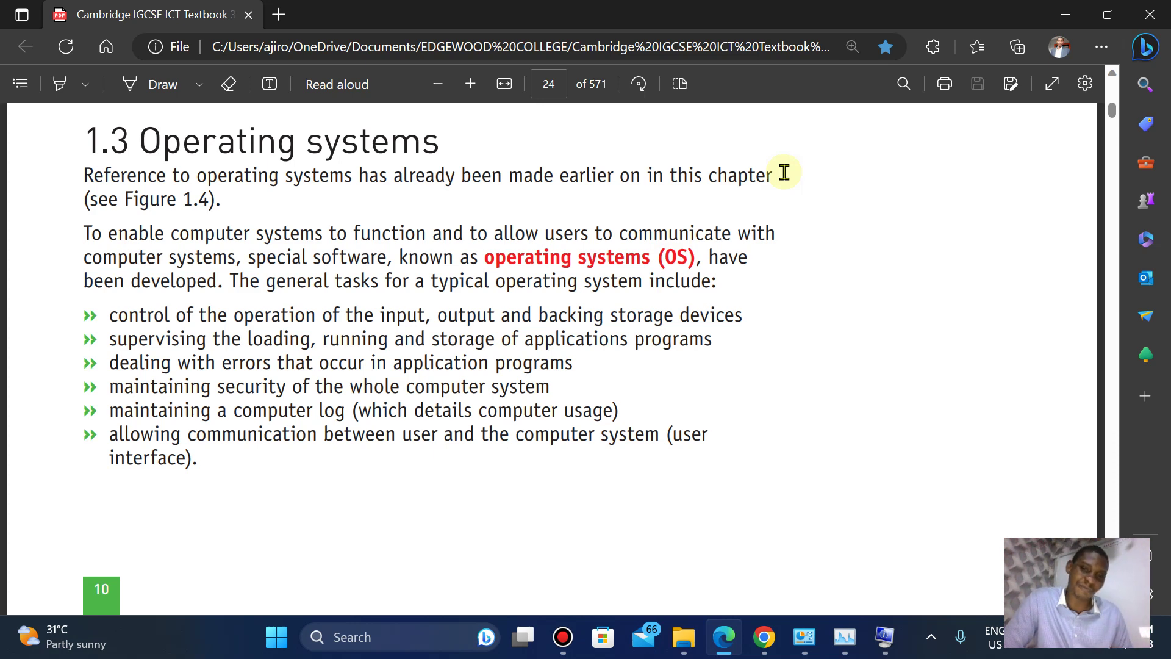
# - Scroll page 25 down to the Command line interface (CLI) heading and its Command Prompt screenshot
pyautogui.scroll(-10, 785, 172)
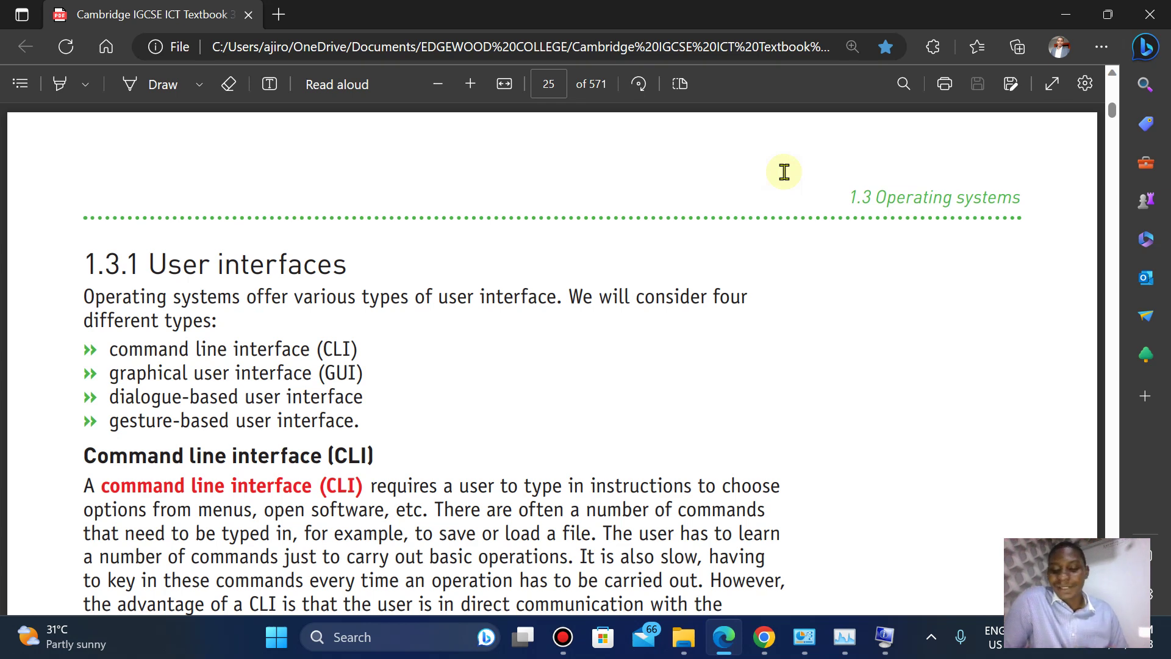
pyautogui.scroll(-5, 785, 172)
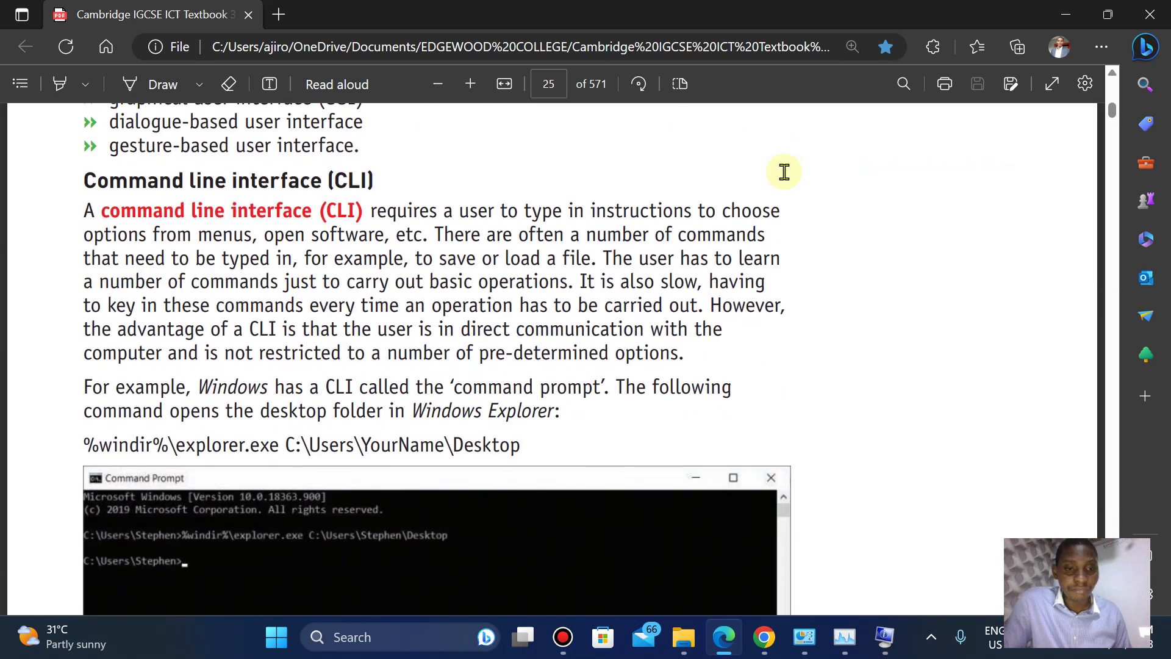
pyautogui.scroll(-1, 785, 172)
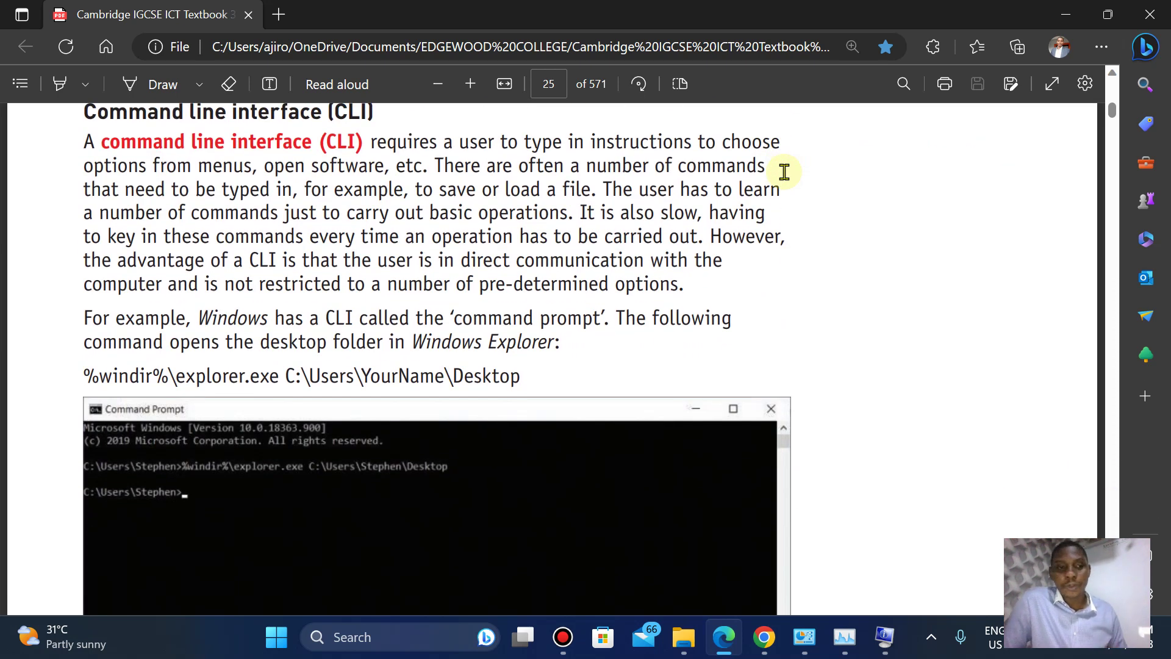
pyautogui.press('super')
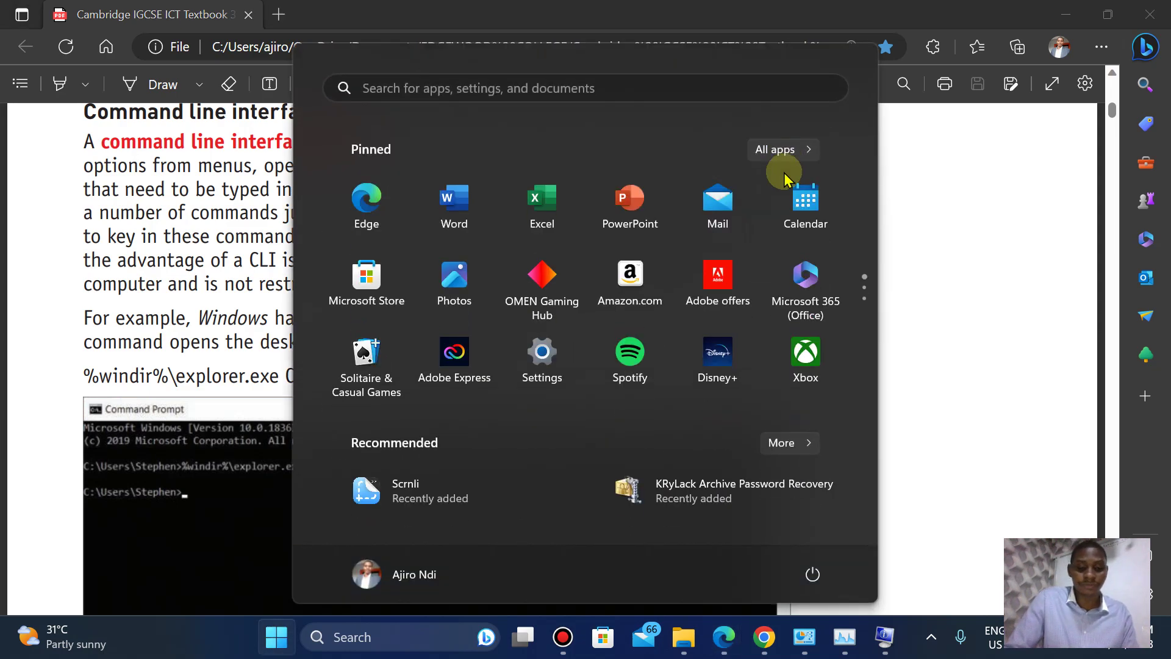
pyautogui.write('cm')
pyautogui.press('BackSpace')
pyautogui.press('BackSpace')
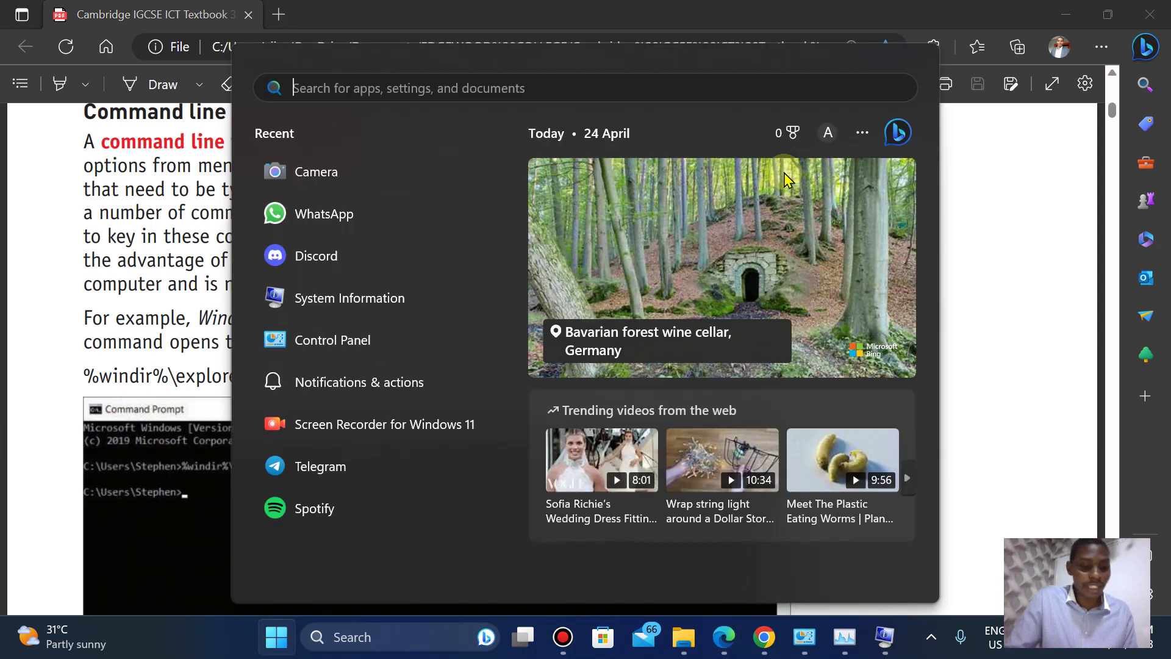
pyautogui.press('super+r')
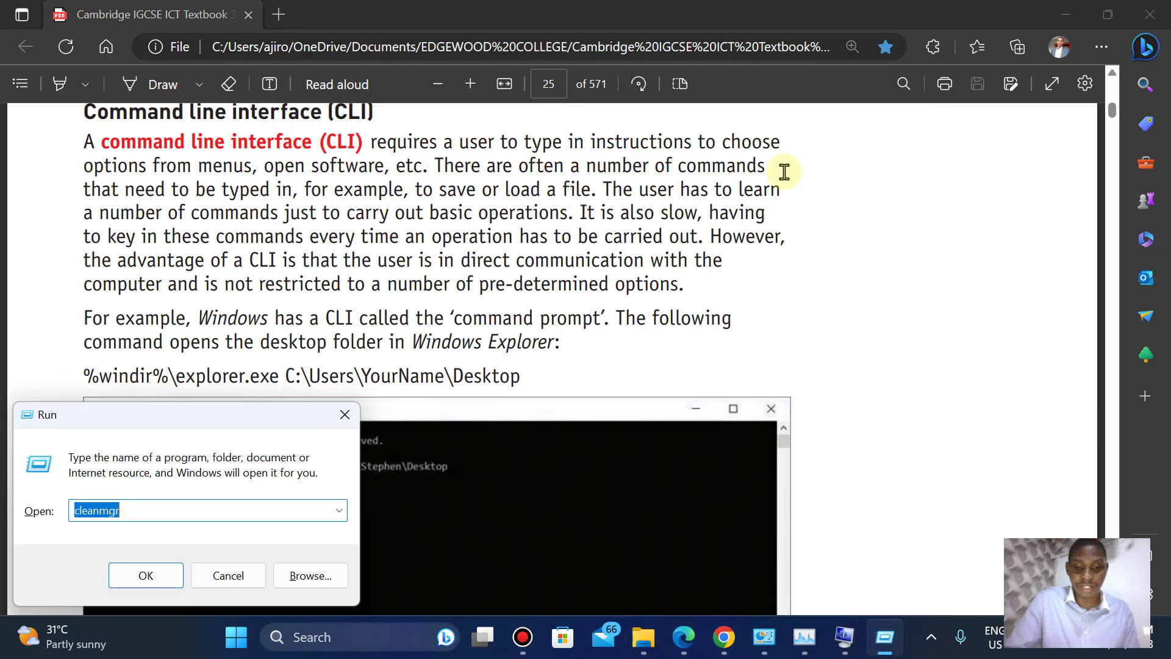
pyautogui.write('cmd')
pyautogui.press('Return')
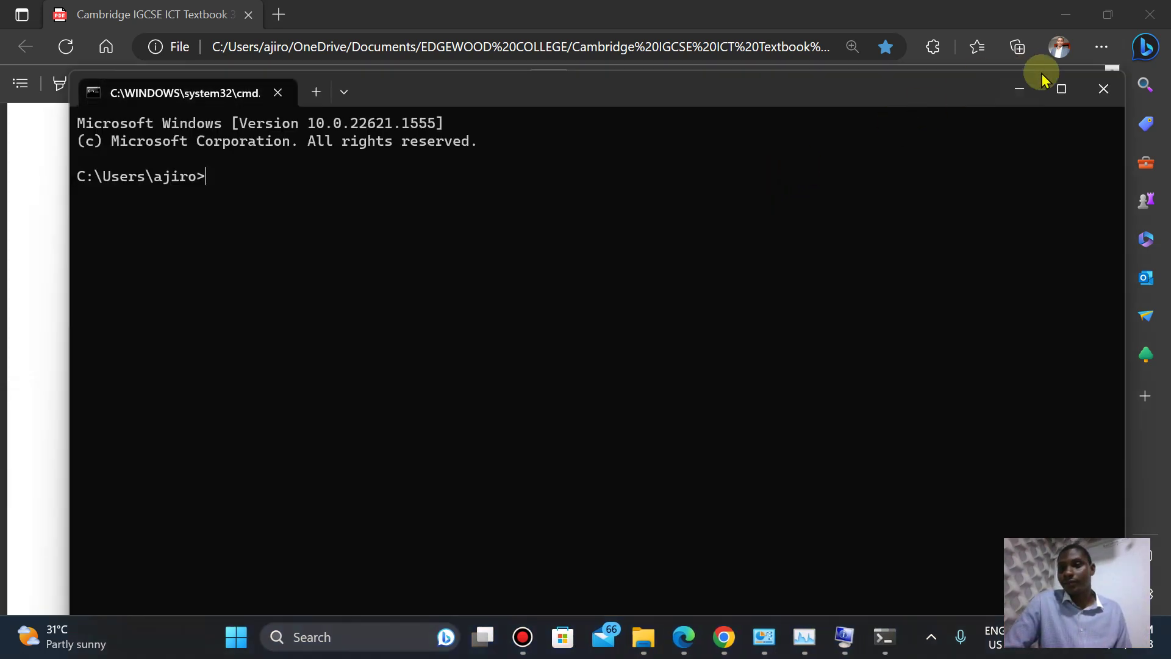
pyautogui.click(1075, 90)
pyautogui.press('super')
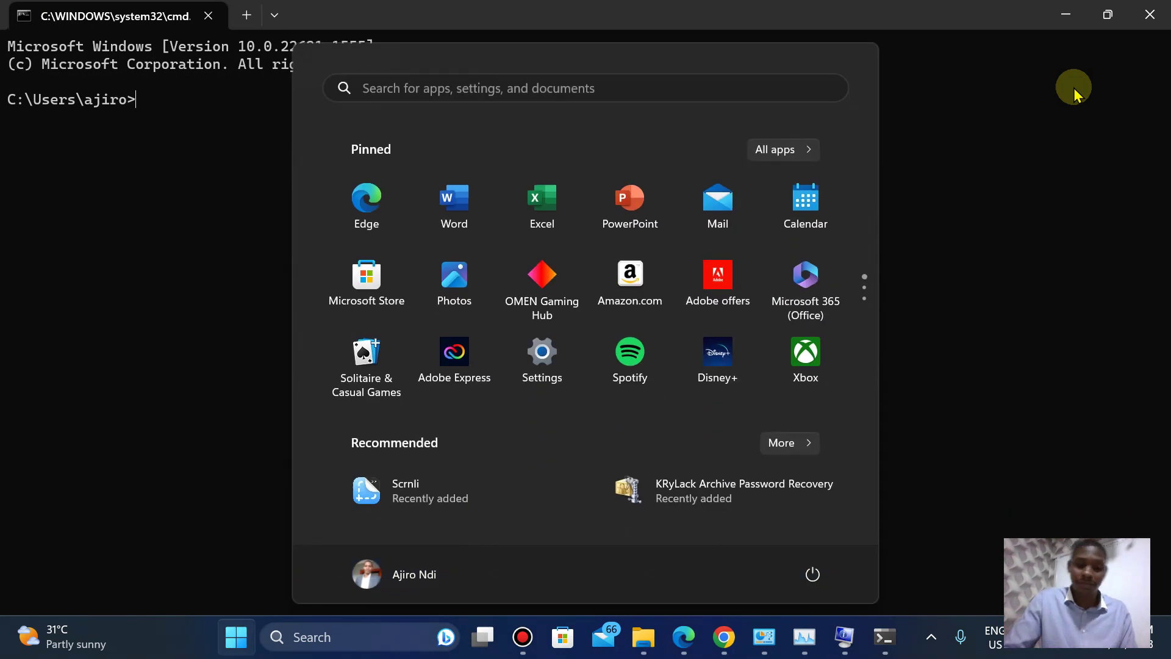
pyautogui.write('power')
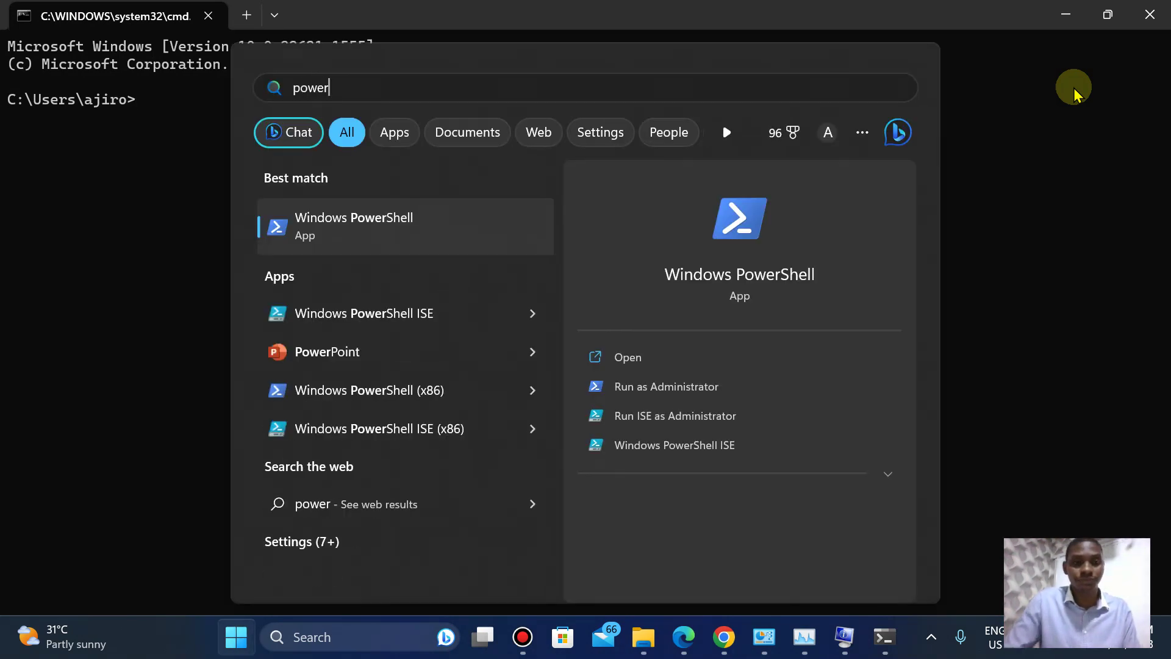
pyautogui.click(625, 359)
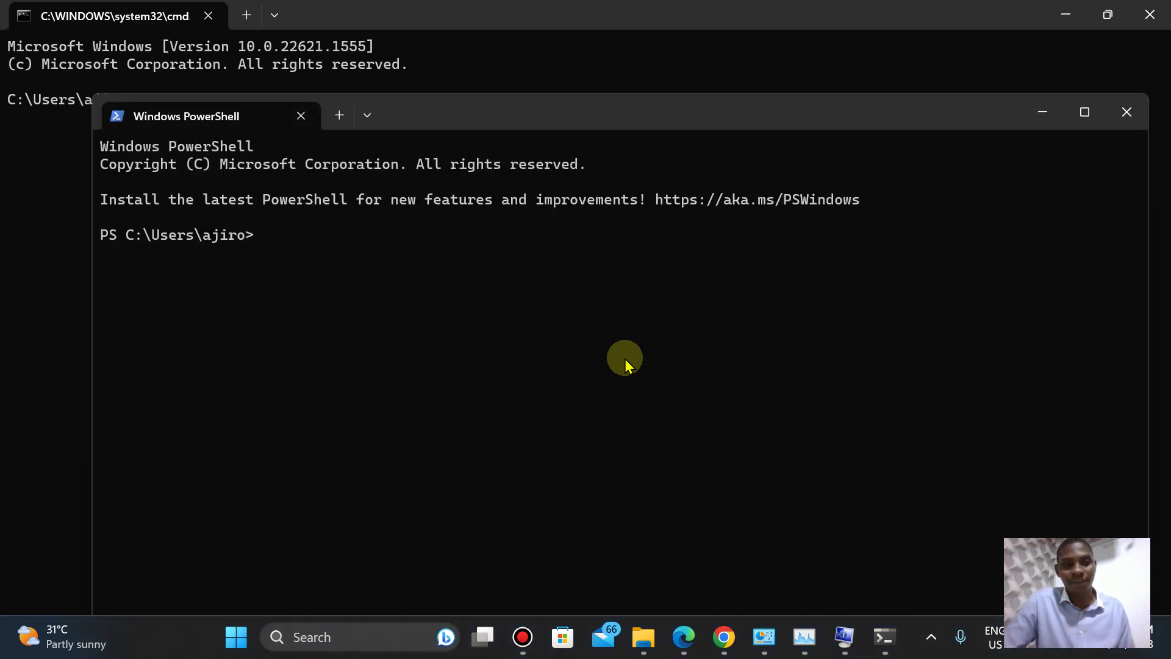
pyautogui.click(1081, 114)
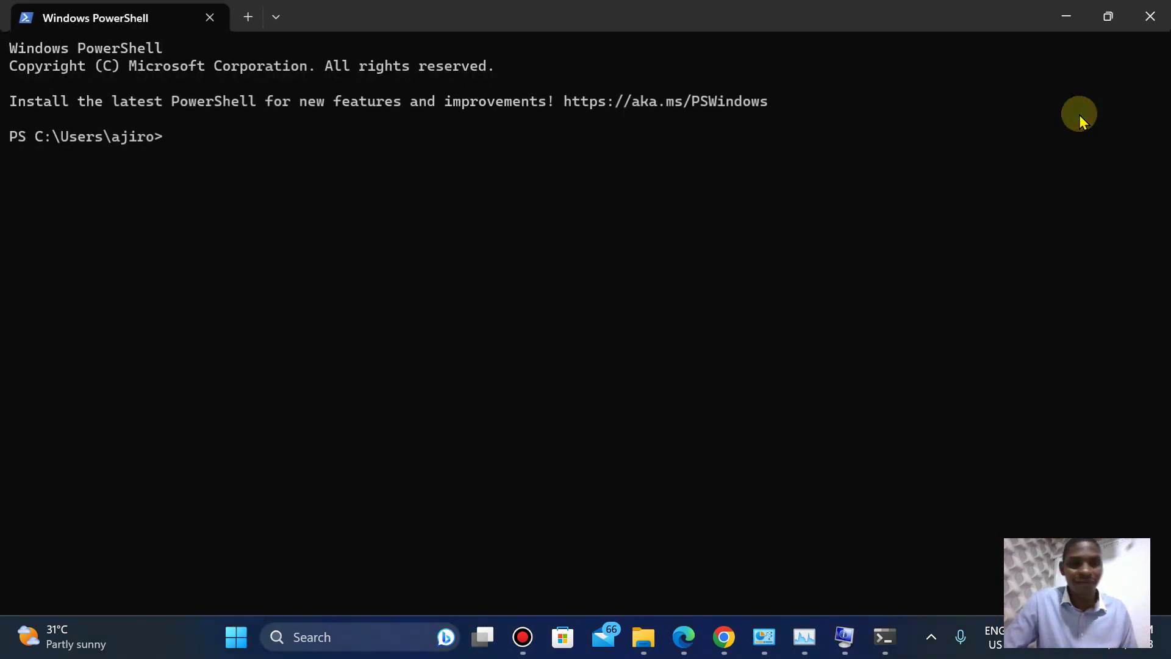
pyautogui.click(1157, 7)
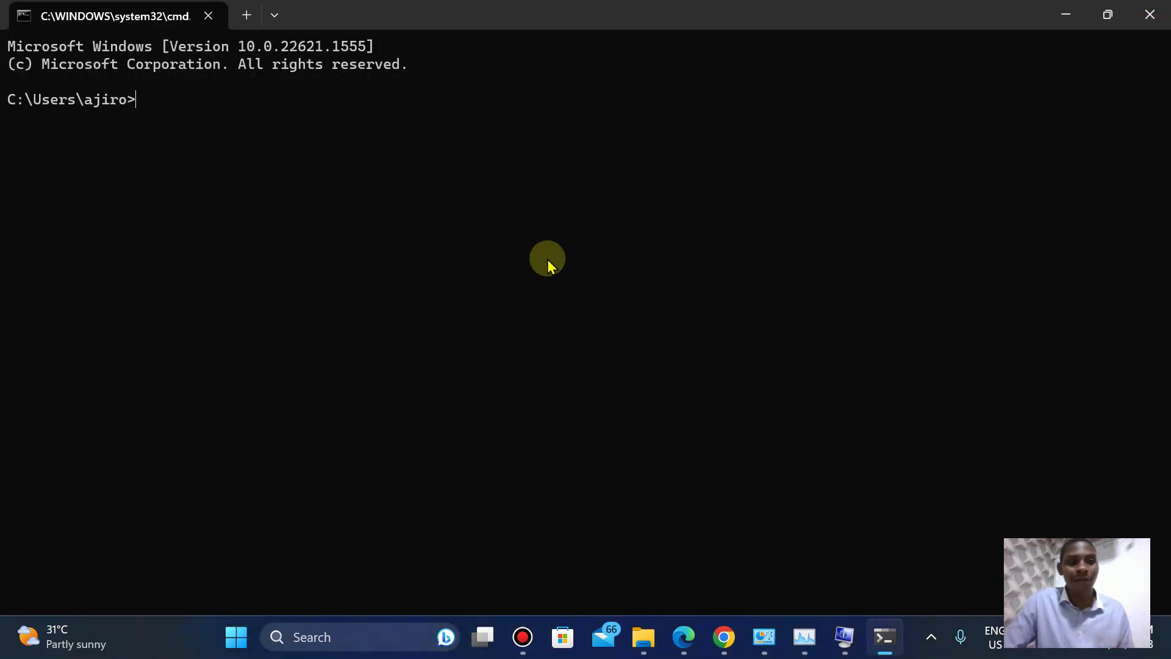
pyautogui.click(1146, 14)
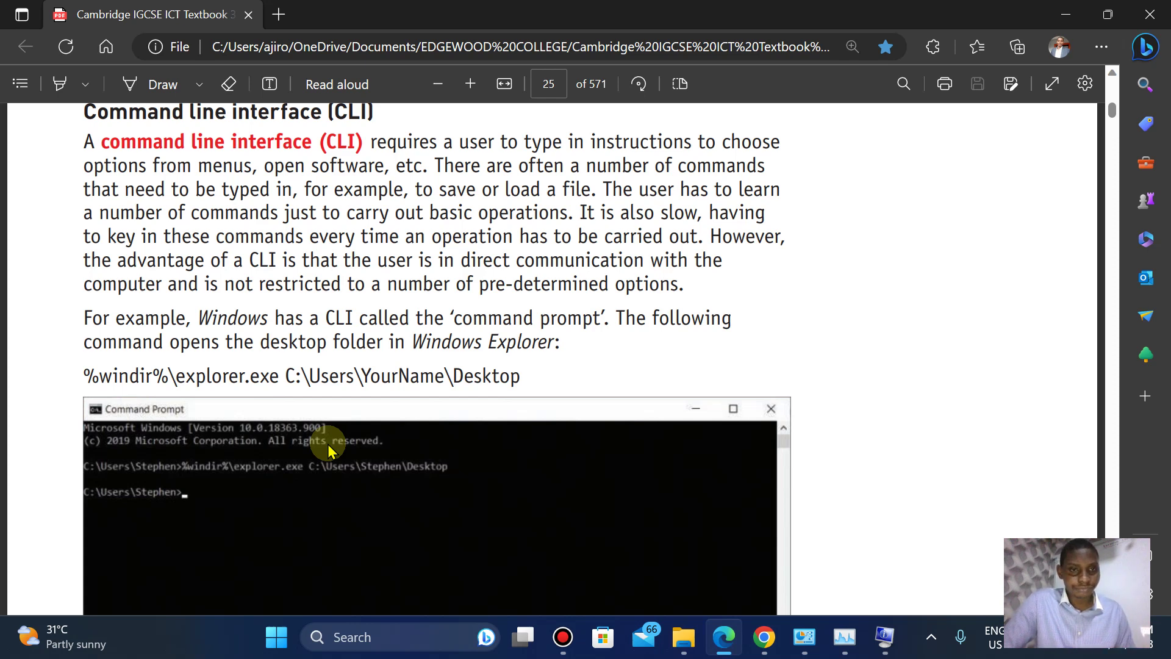
# - Search Start for cmd and launch Command Prompt as administrator
pyautogui.press('super')
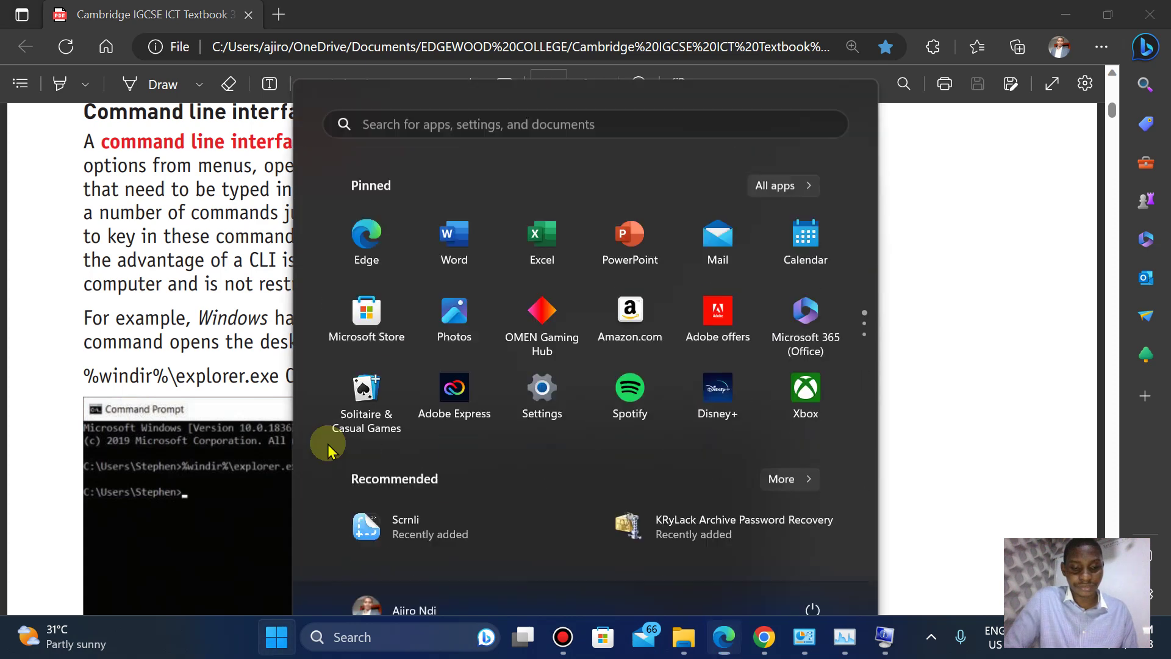
pyautogui.write('cmd')
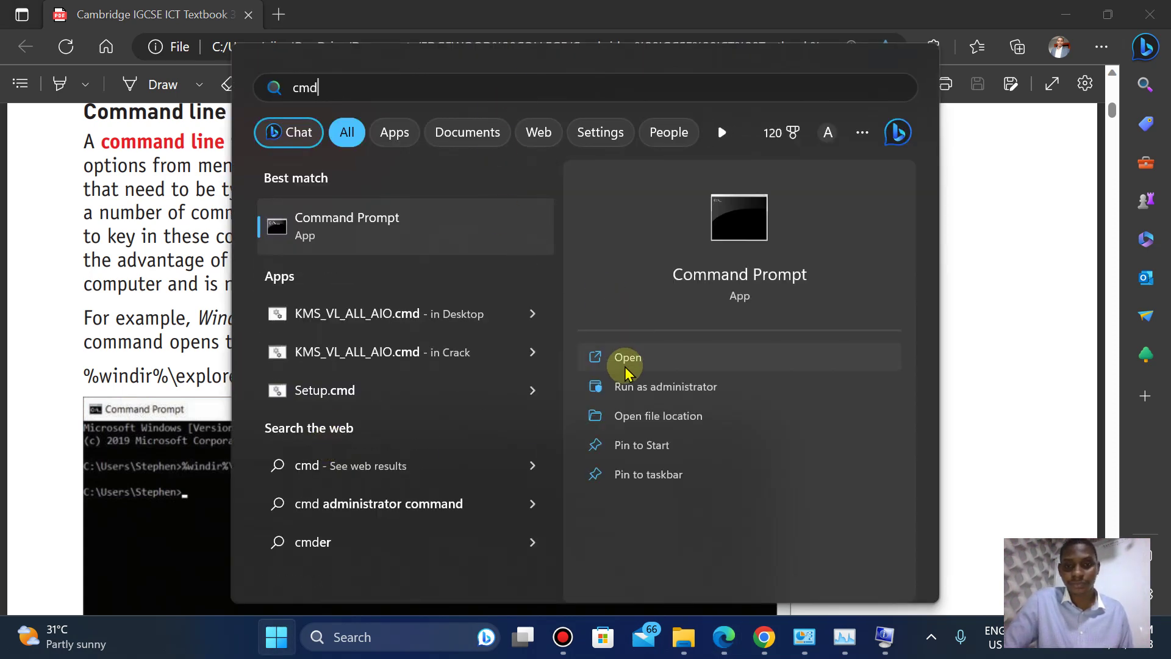
pyautogui.click(635, 389)
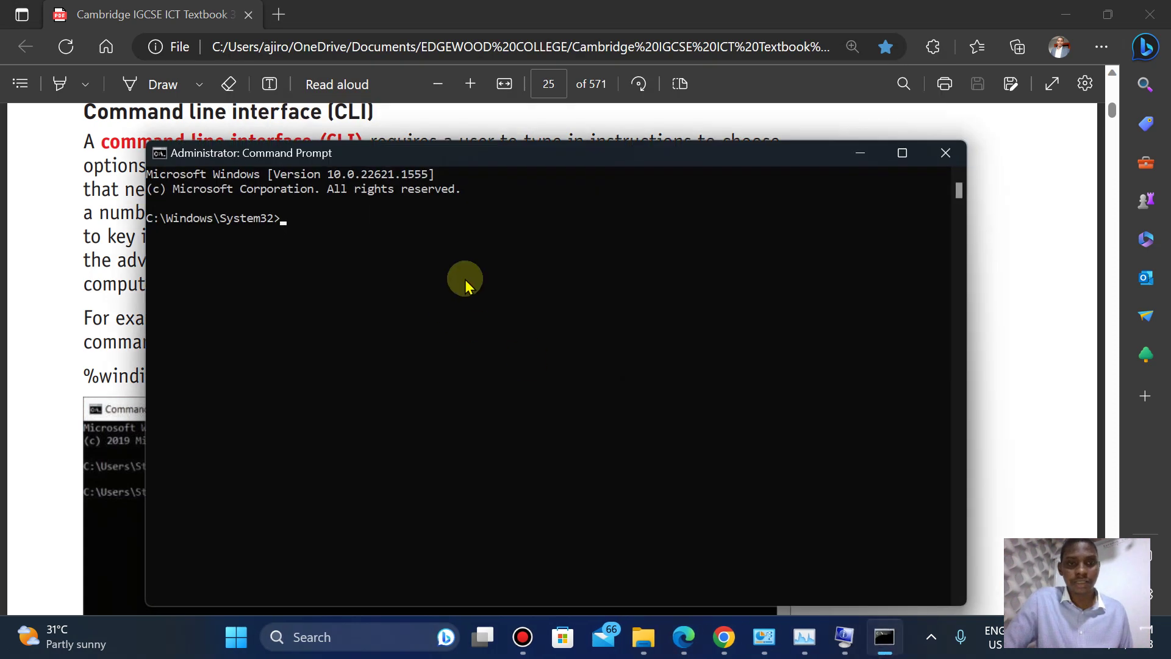
# - Maximise Command Prompt, list System32 with dir, and move up to C:\Windows with cd ..
pyautogui.click(902, 152)
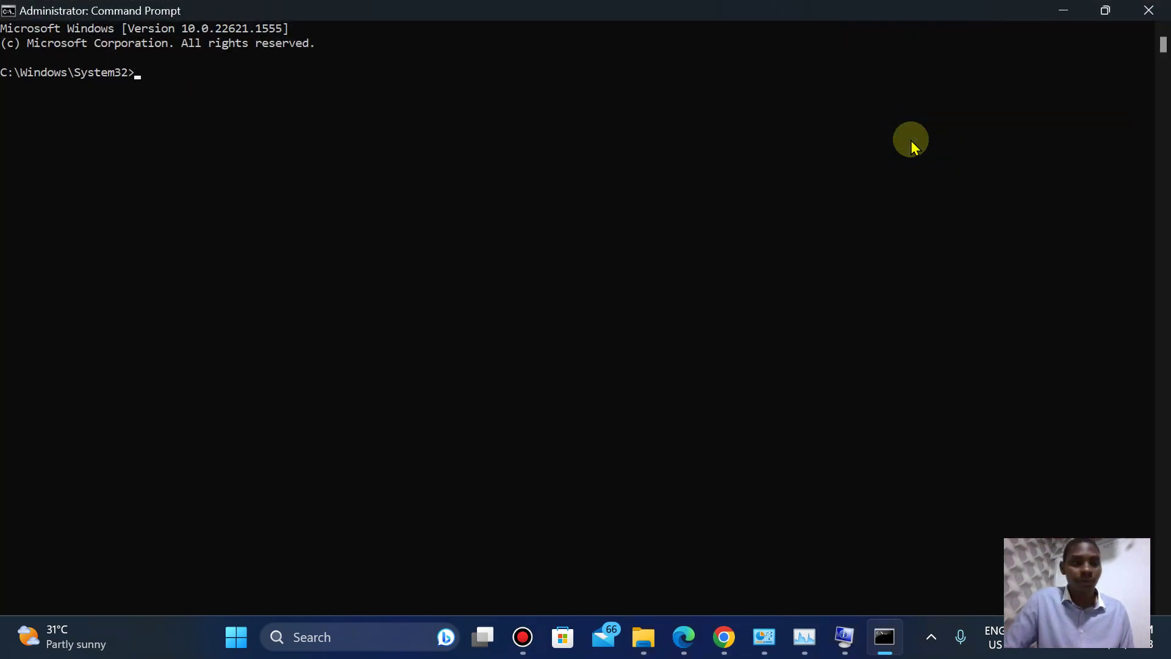
pyautogui.write('dir')
pyautogui.press('Return')
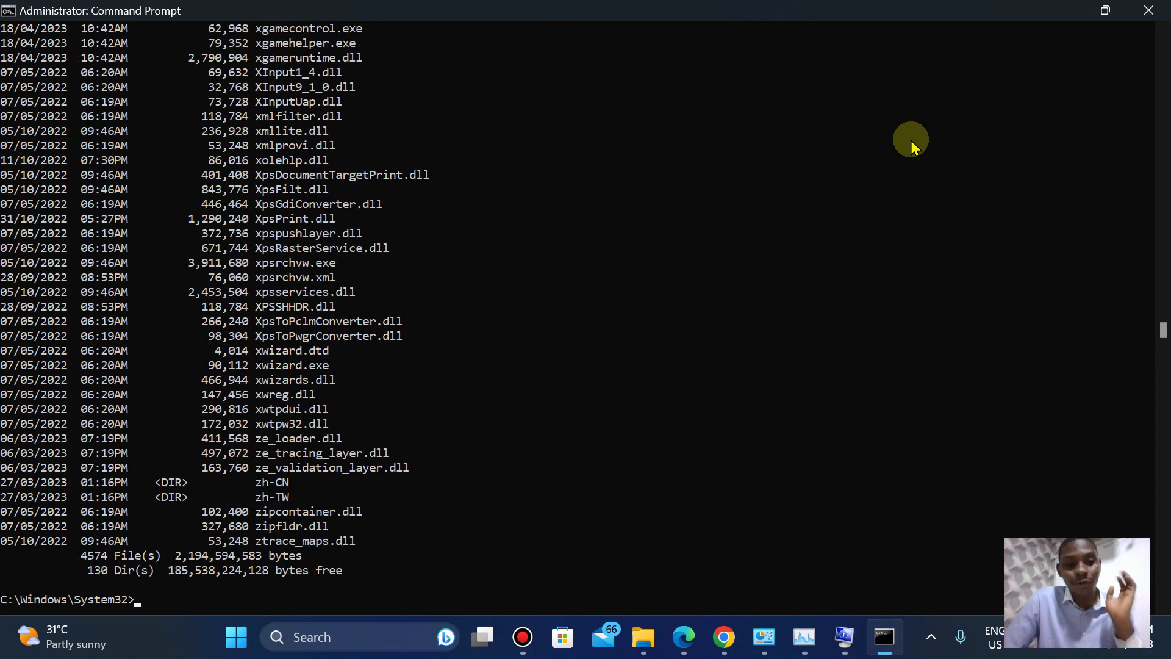
pyautogui.write('cd')
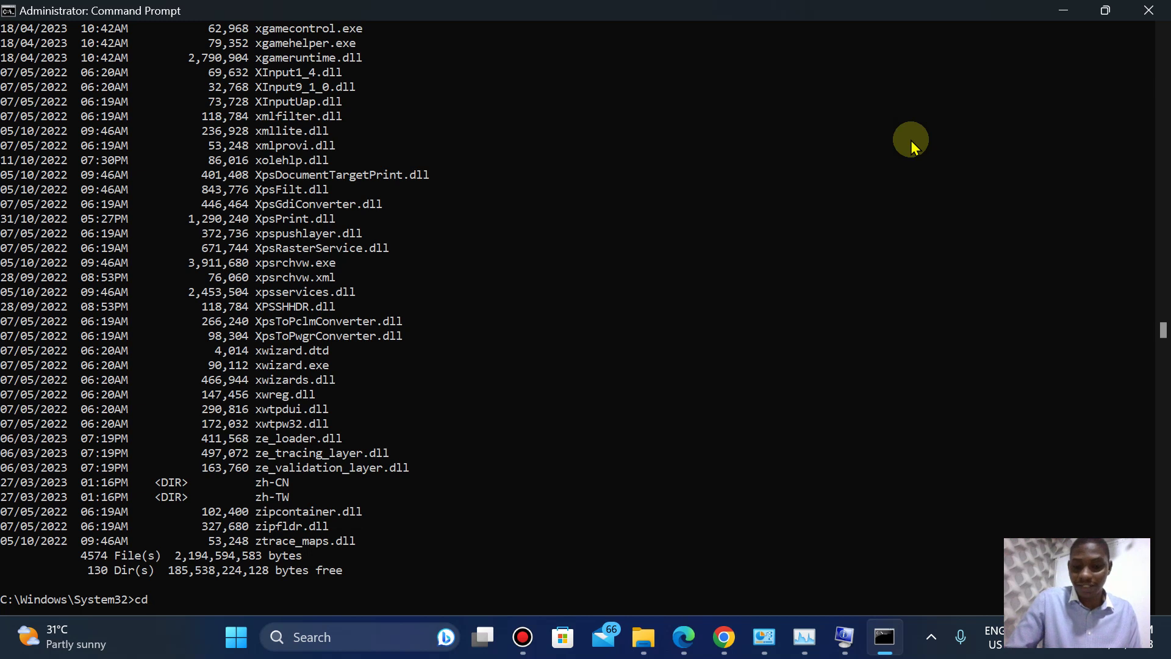
pyautogui.write(' ..')
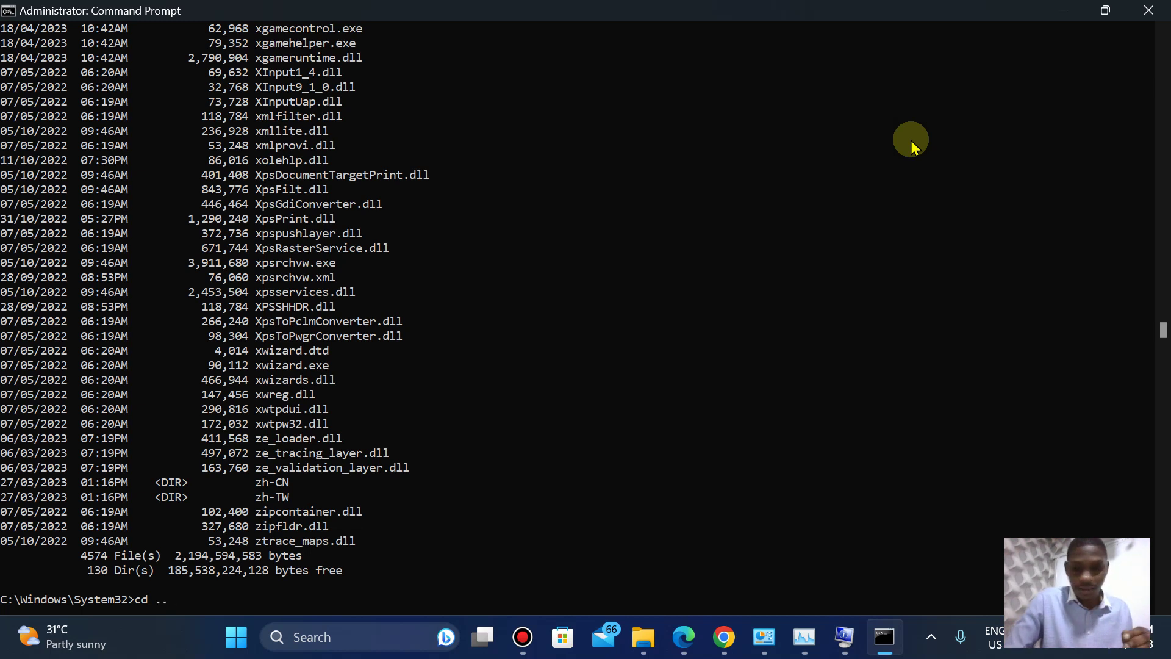
pyautogui.press('Return')
# - Try cd into the user's home folder, users and user from C:\Windows; each reports path not found
pyautogui.write('cd.')
pyautogui.press('BackSpace')
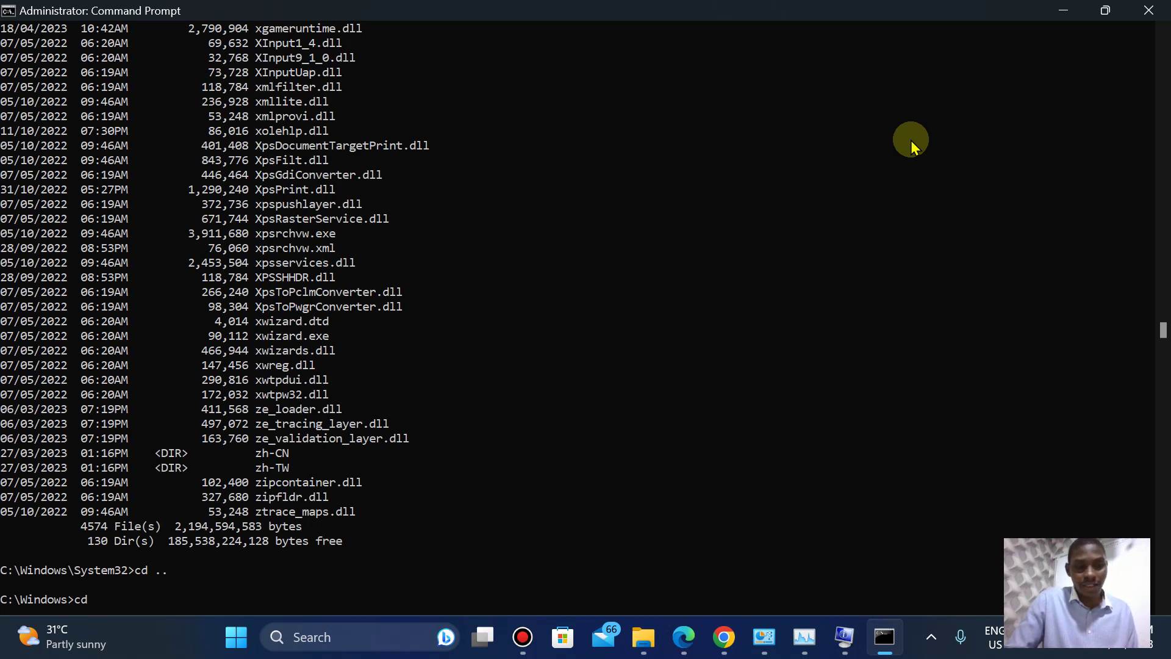
pyautogui.write('ajiro')
pyautogui.press('Return')
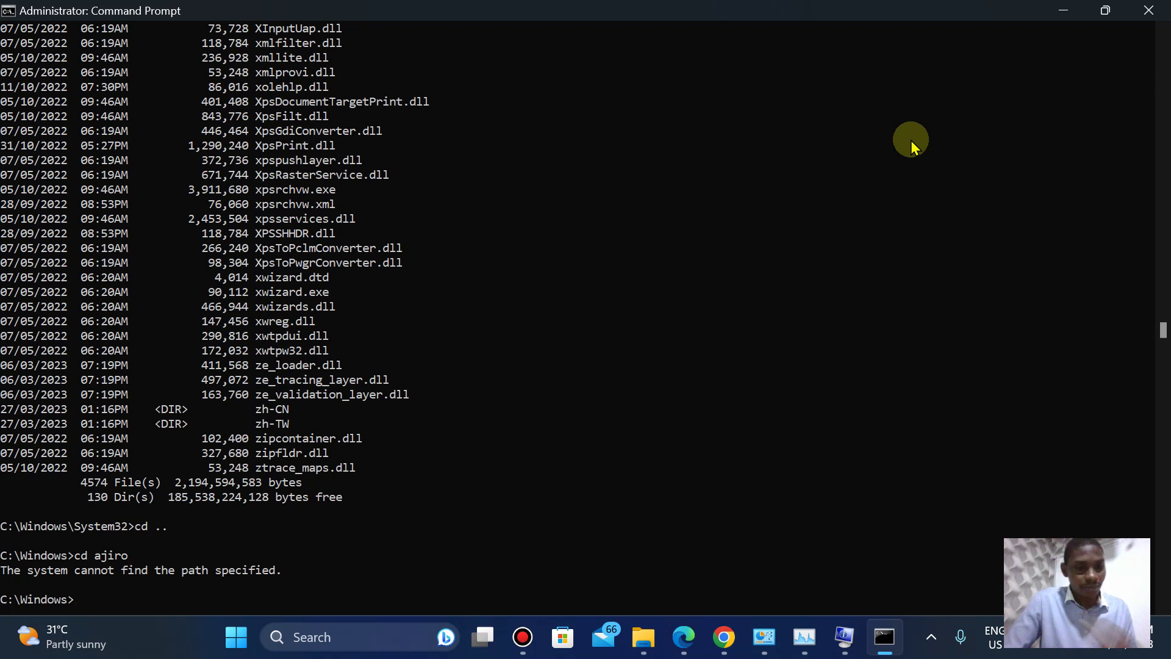
pyautogui.write('cd')
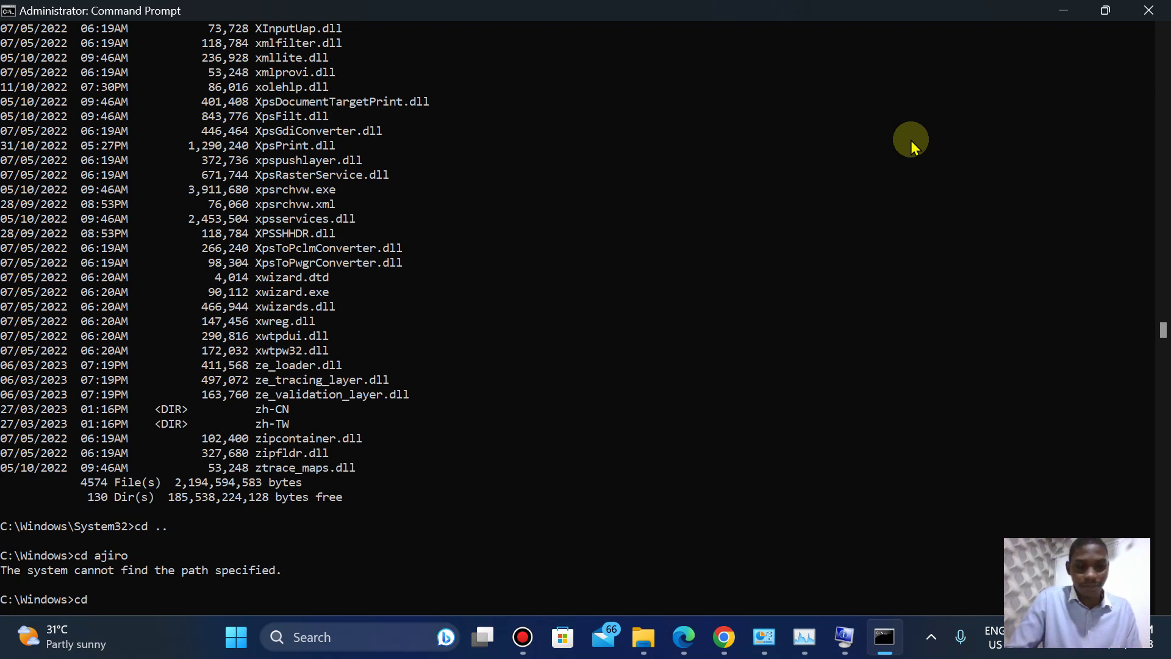
pyautogui.write('u')
pyautogui.write('sers')
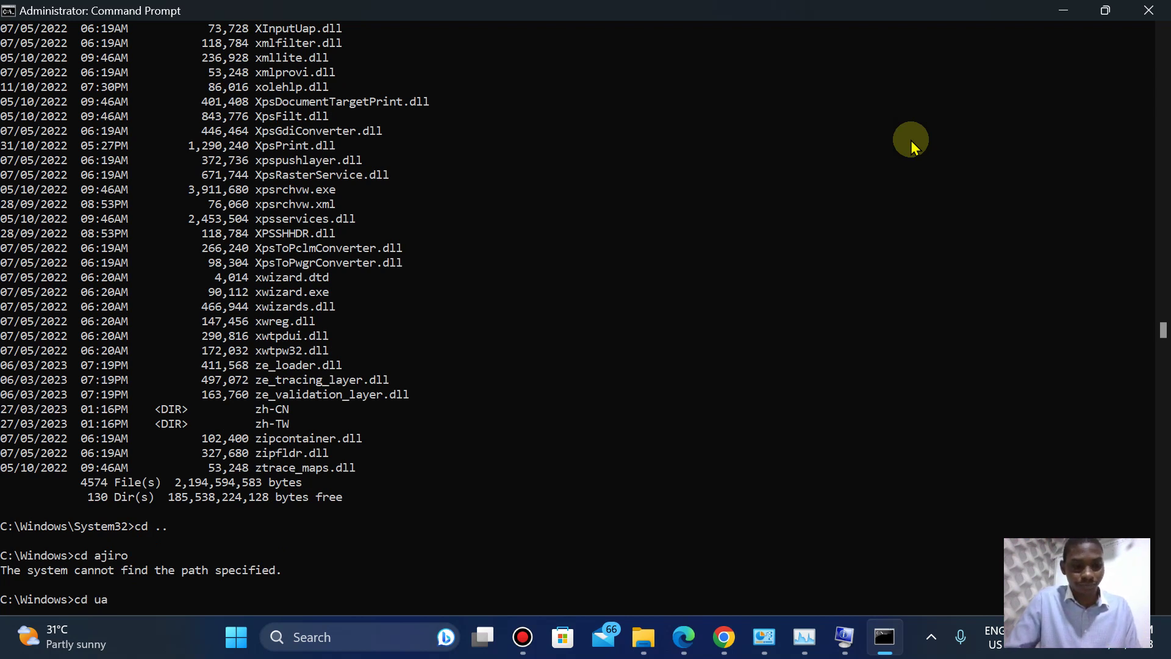
pyautogui.press('Return')
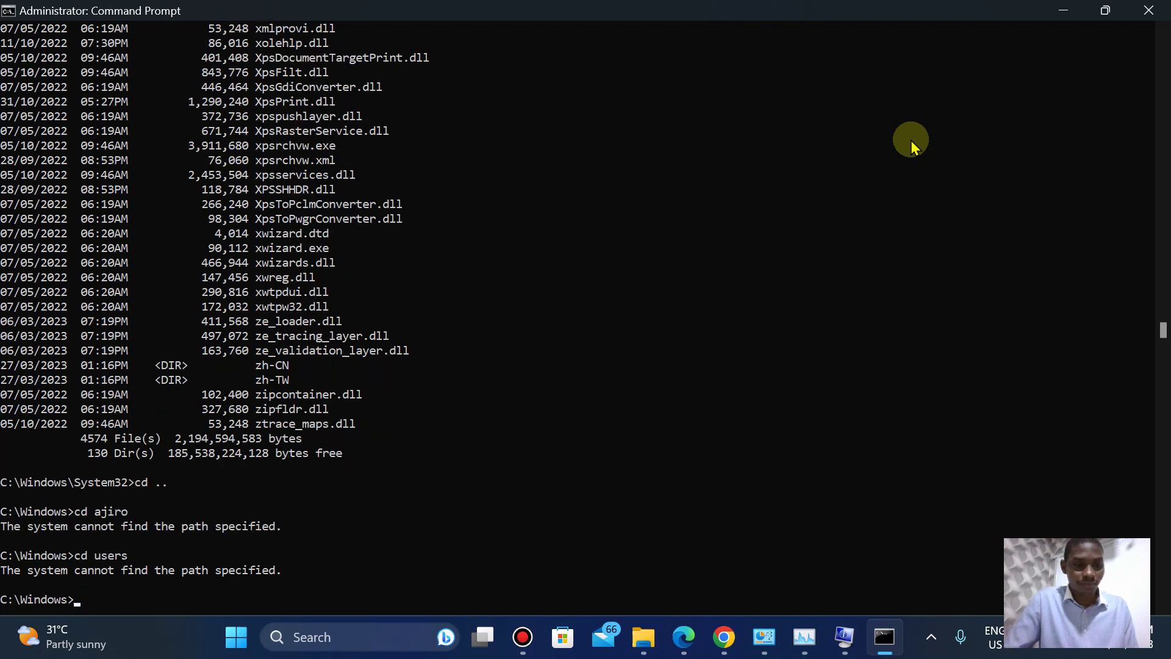
pyautogui.write('cd user')
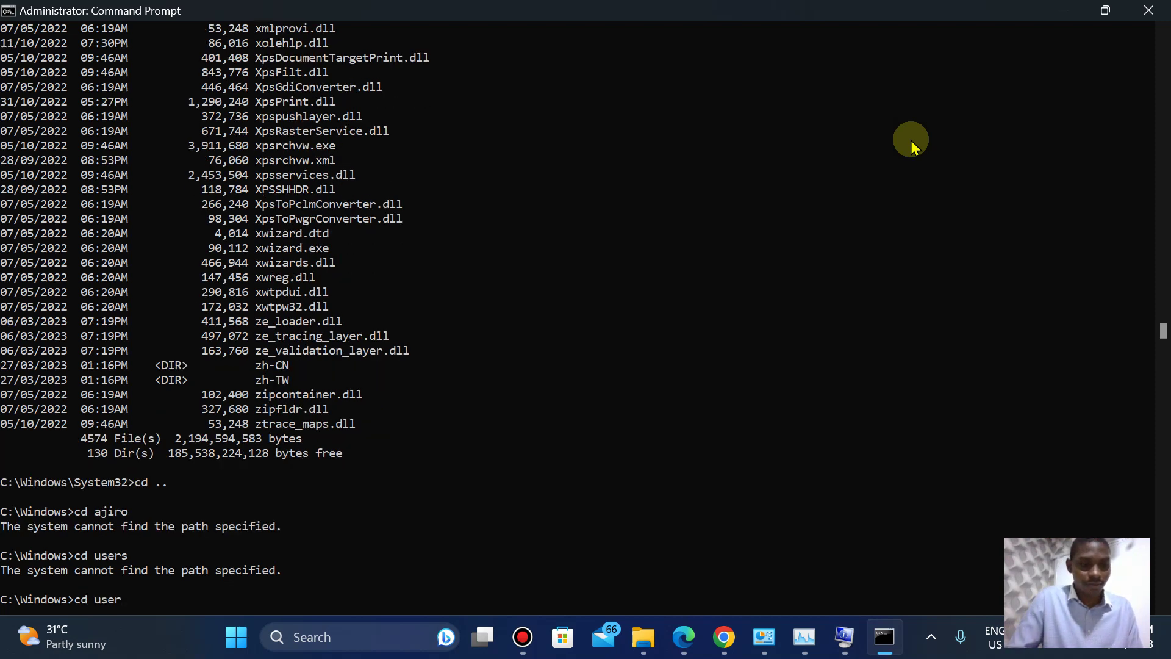
pyautogui.press('Return')
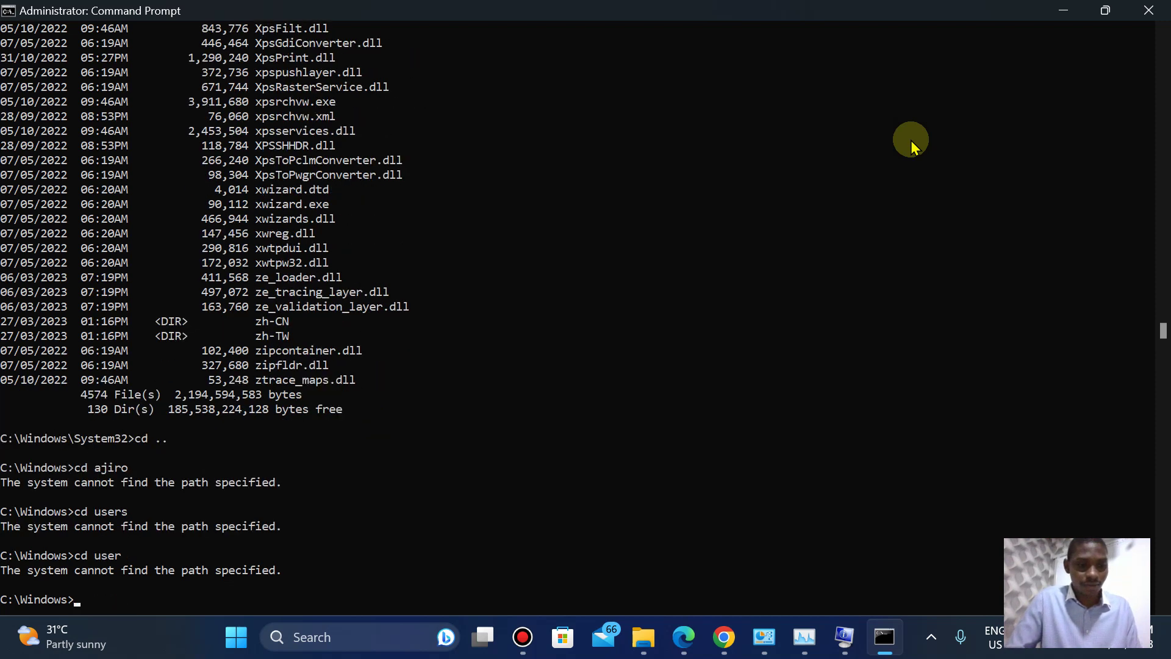
# - From the Downloads window, browse This PC > Windows (C:) > Windows, then go back to C:'s root
pyautogui.click(651, 637)
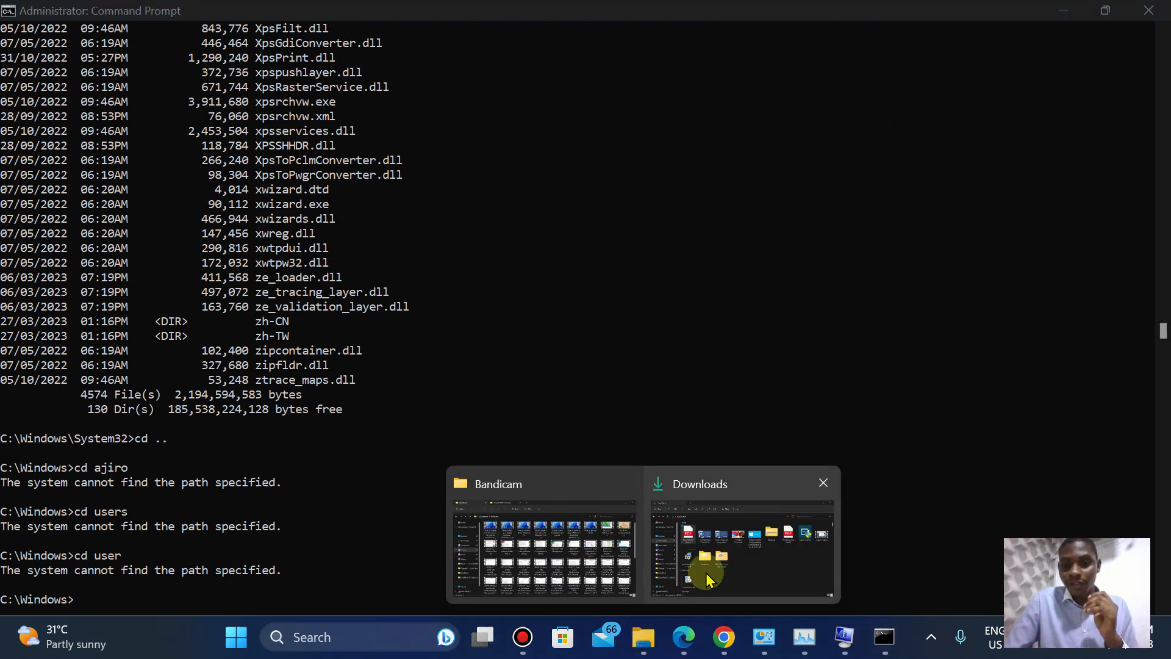
pyautogui.click(707, 561)
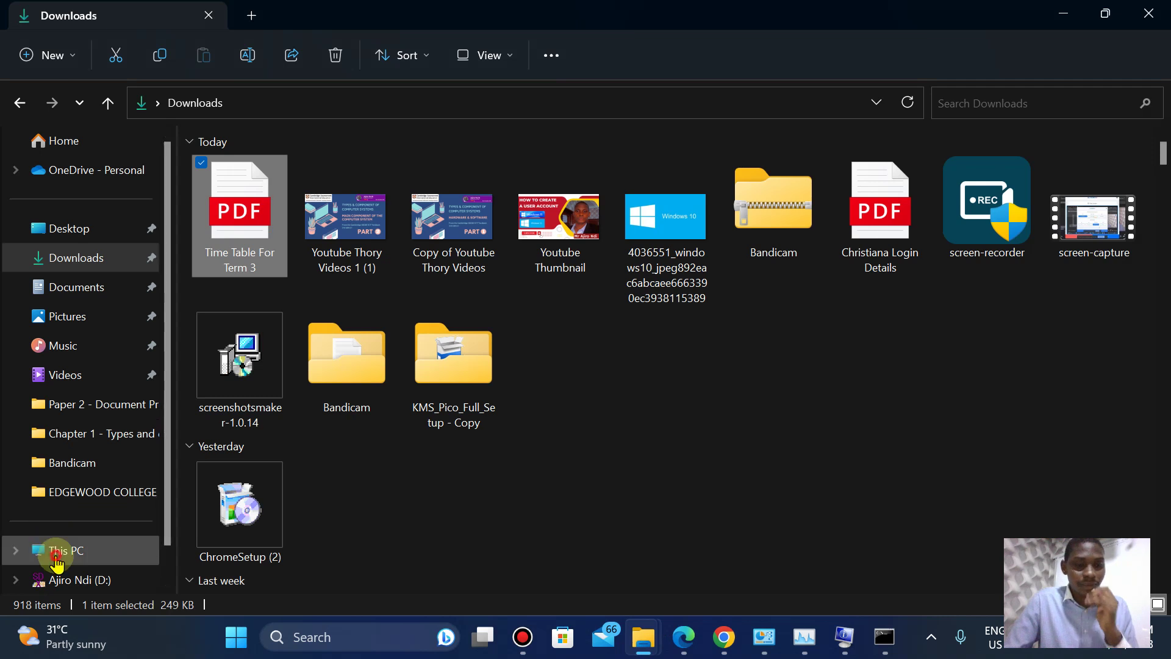
pyautogui.click(51, 549)
pyautogui.doubleClick(618, 181)
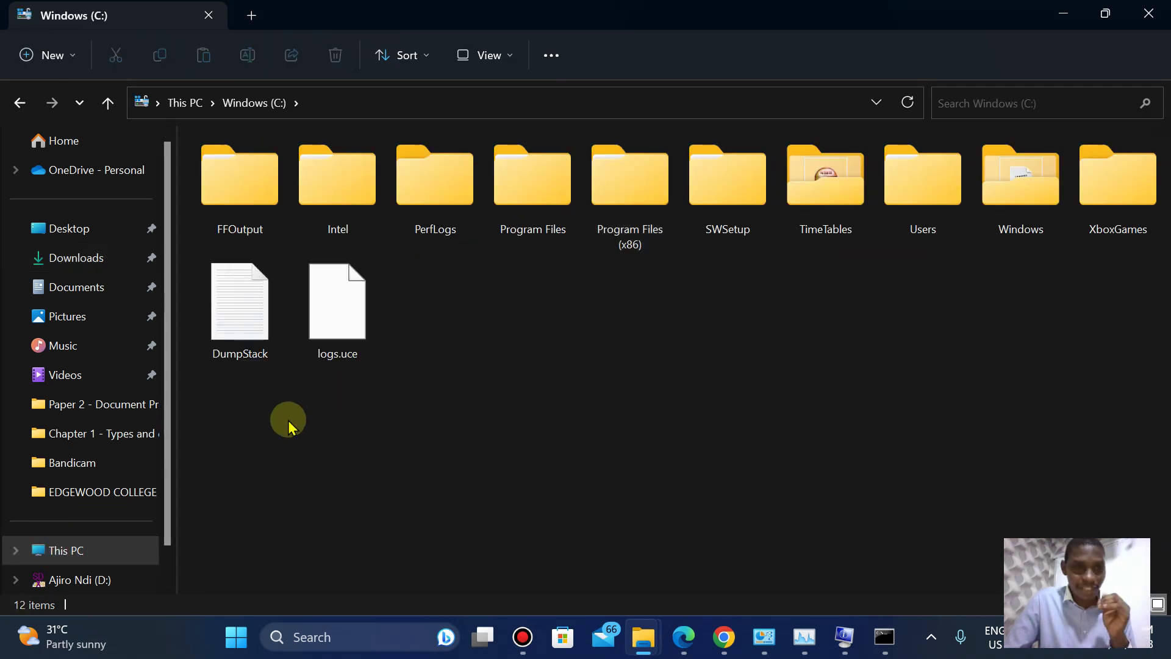
pyautogui.doubleClick(1004, 215)
pyautogui.hotkey('alt', 'Left')
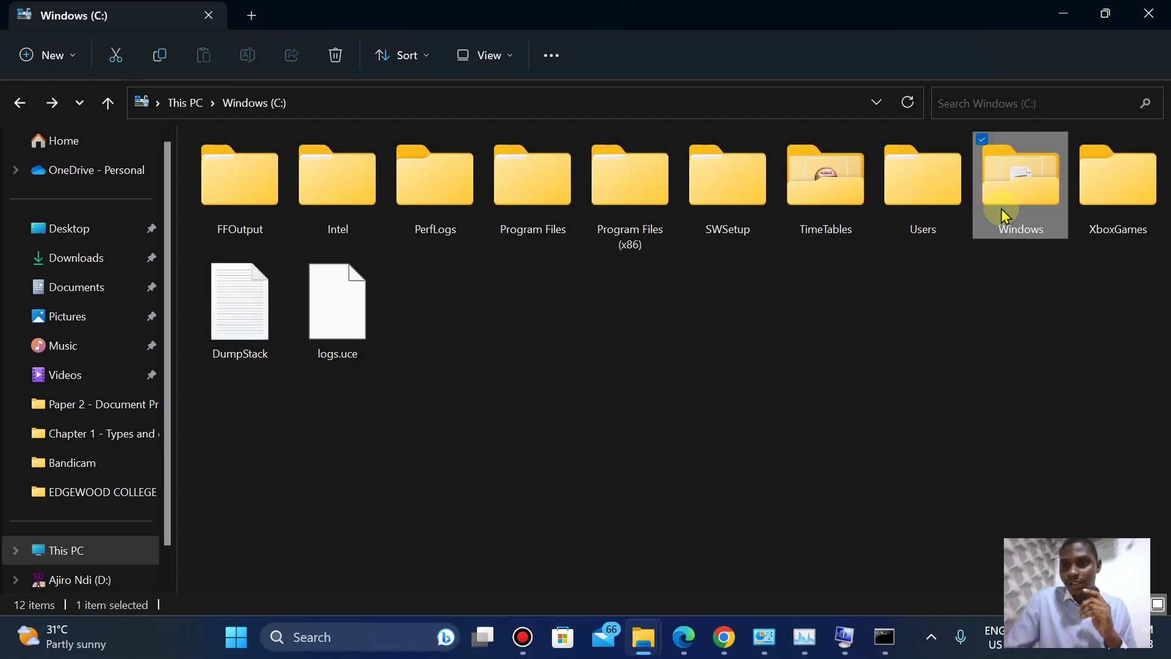
# - In Command Prompt, move up to C:\, then into Users and the user's home folder
pyautogui.click(883, 648)
pyautogui.write('cd..')
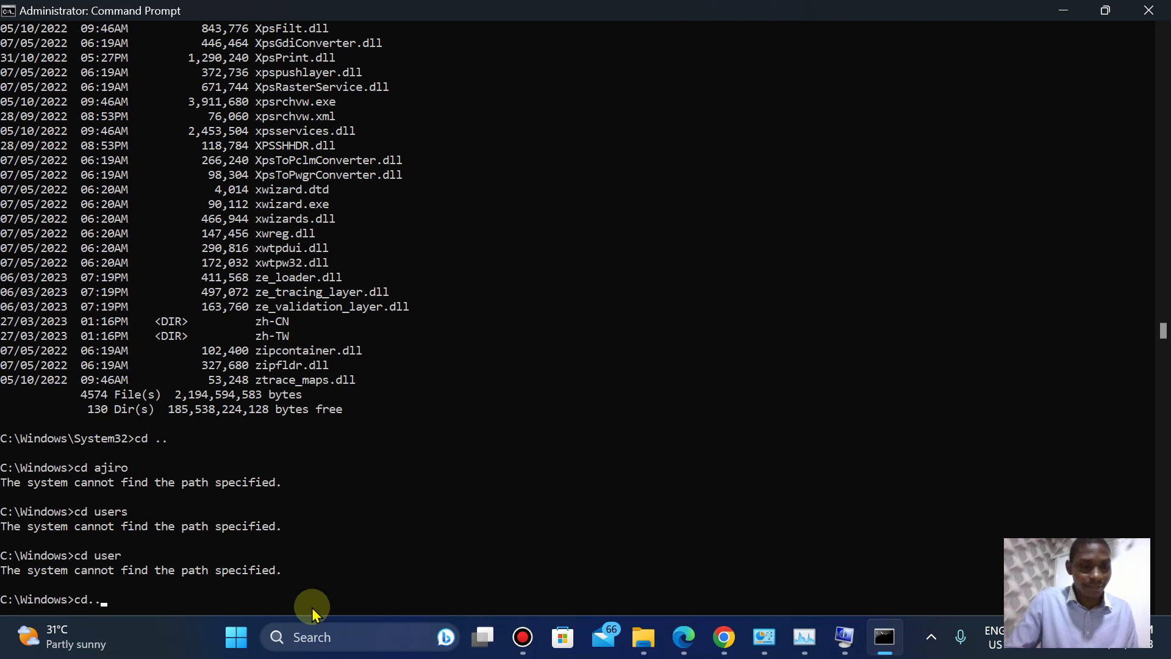
pyautogui.press('Return')
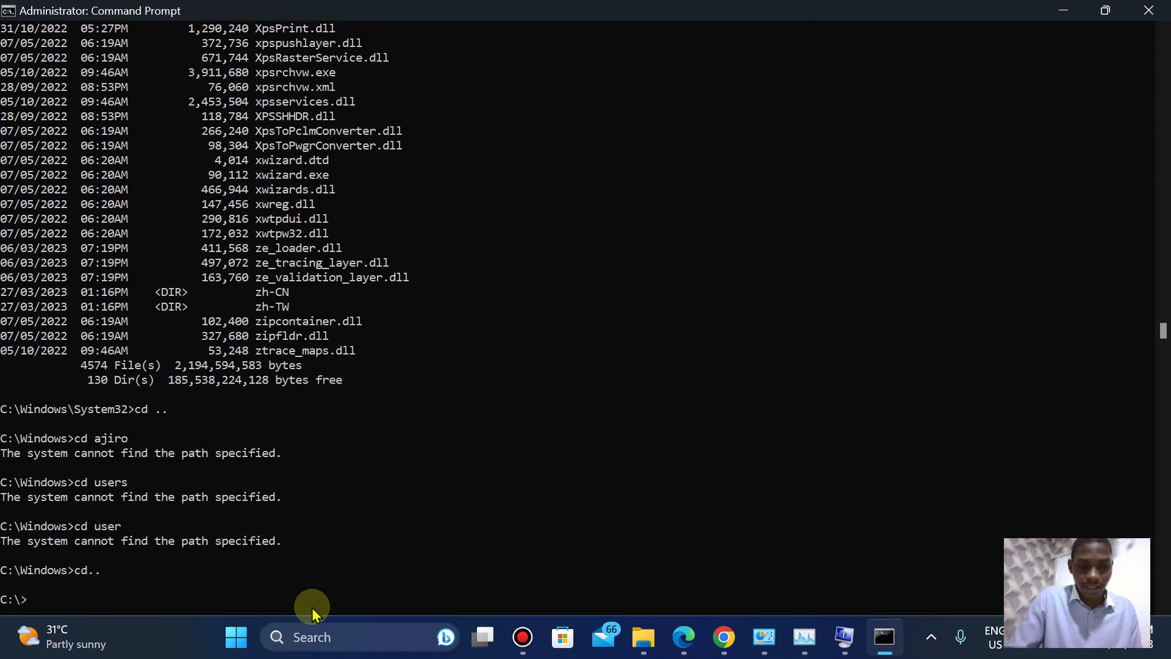
pyautogui.write('cd users')
pyautogui.press('Return')
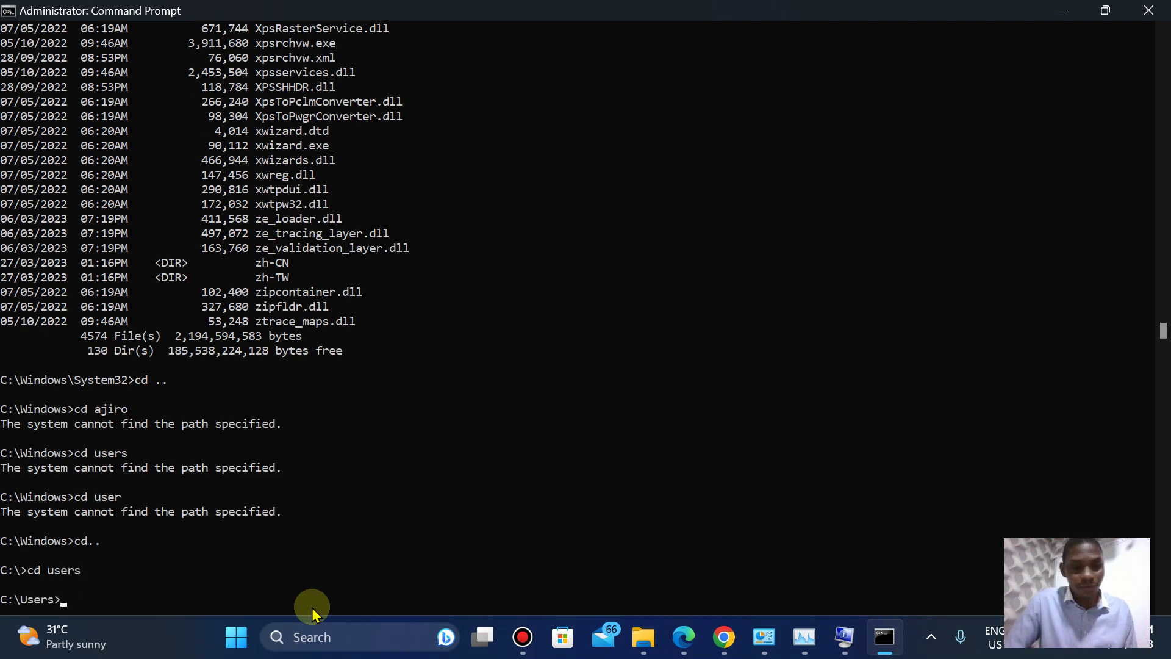
pyautogui.write('cd ')
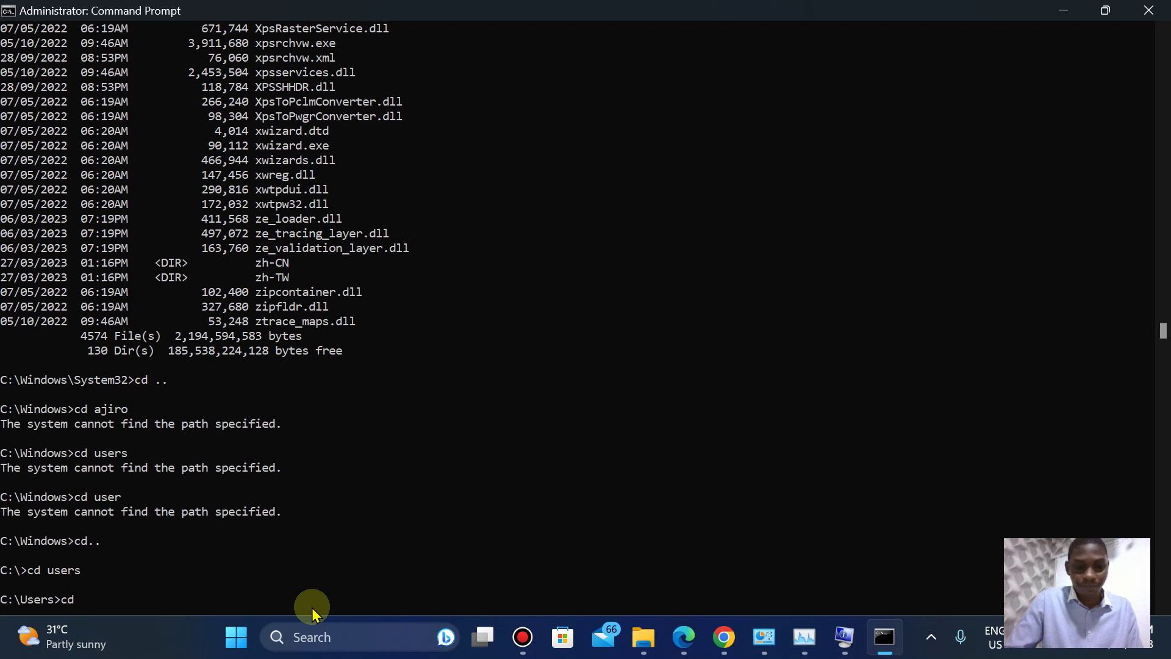
pyautogui.write('ajiro')
pyautogui.press('Return')
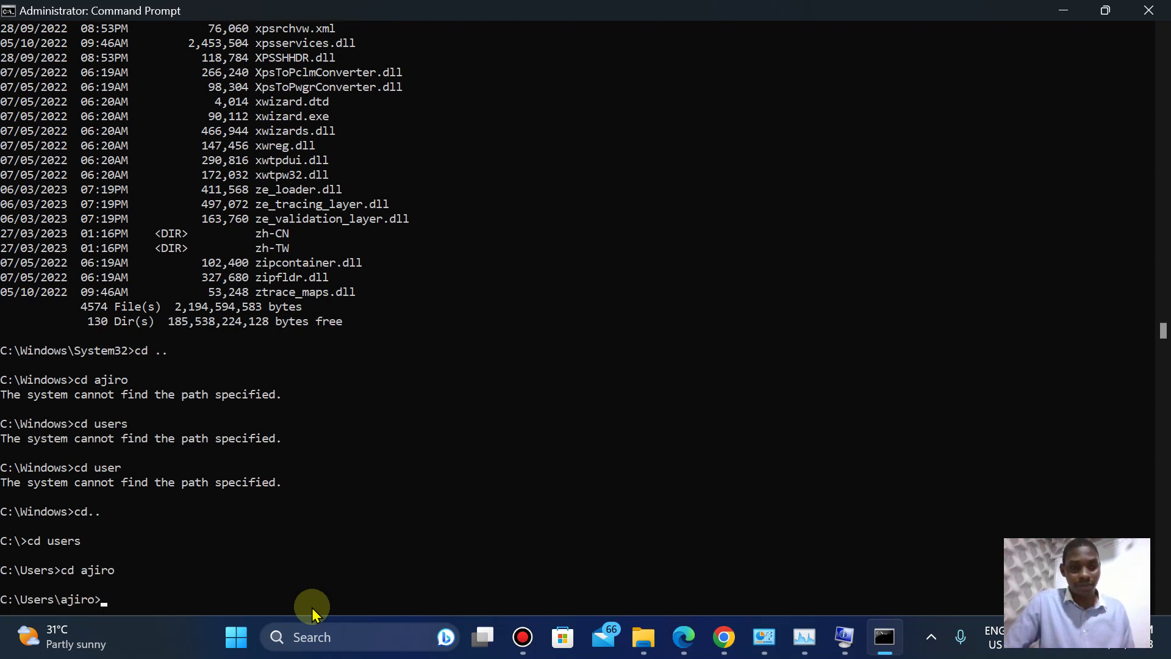
# - List the home folder's 16 directories with dir, then exit Command Prompt
pyautogui.write('dir')
pyautogui.press('Return')
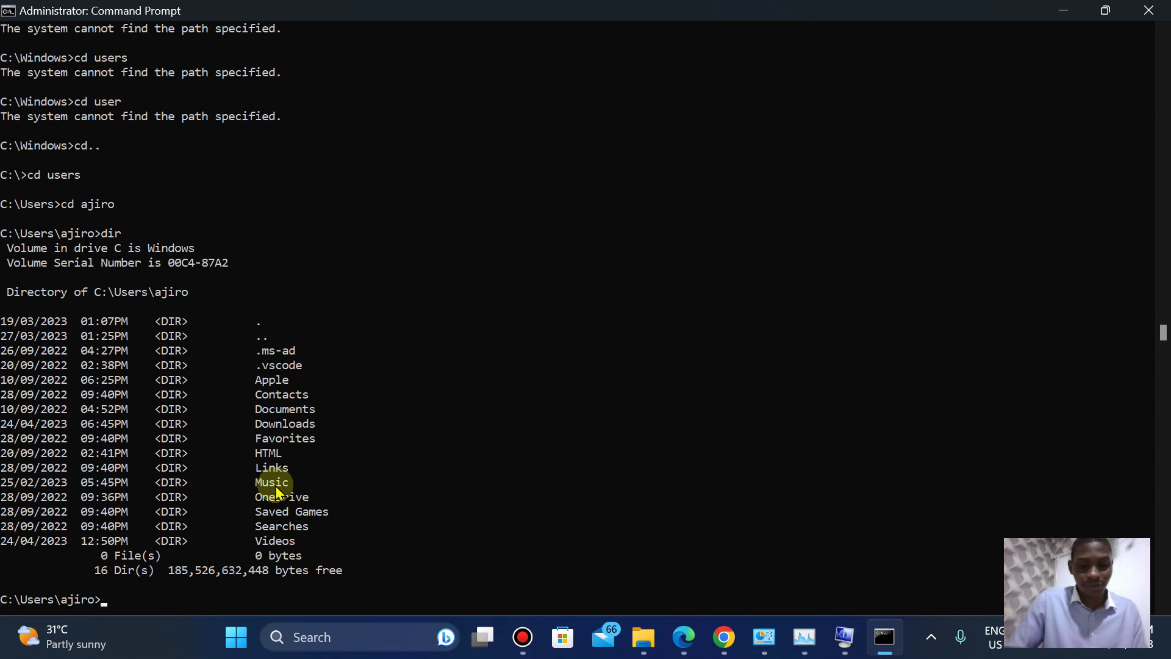
pyautogui.write('exit')
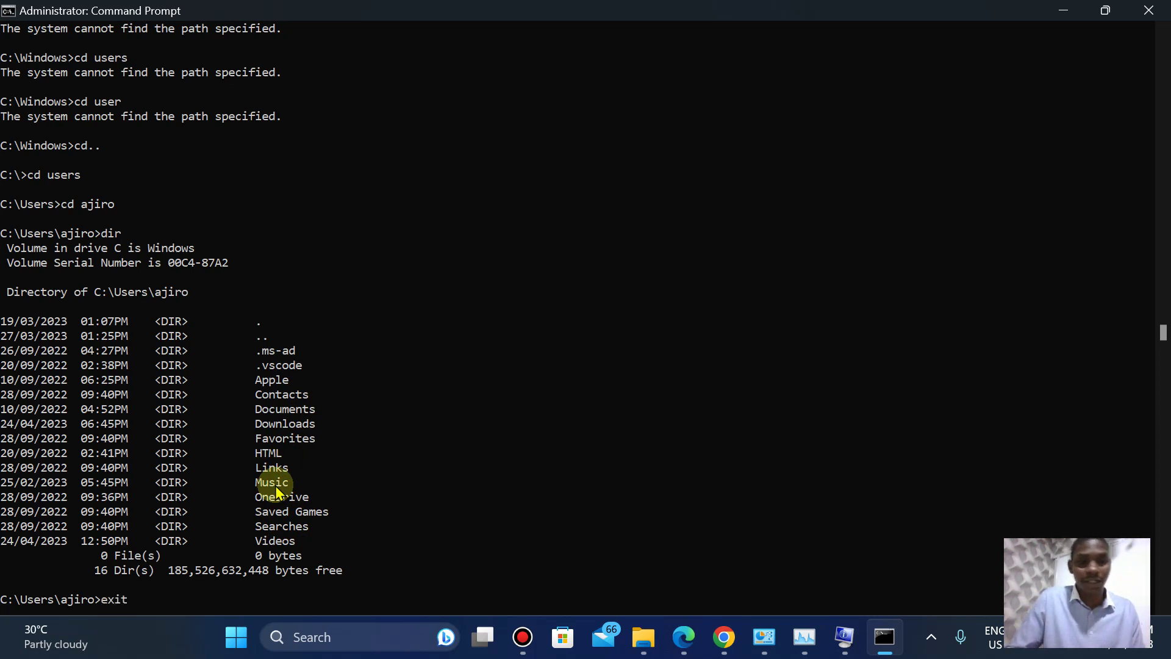
pyautogui.press('Return')
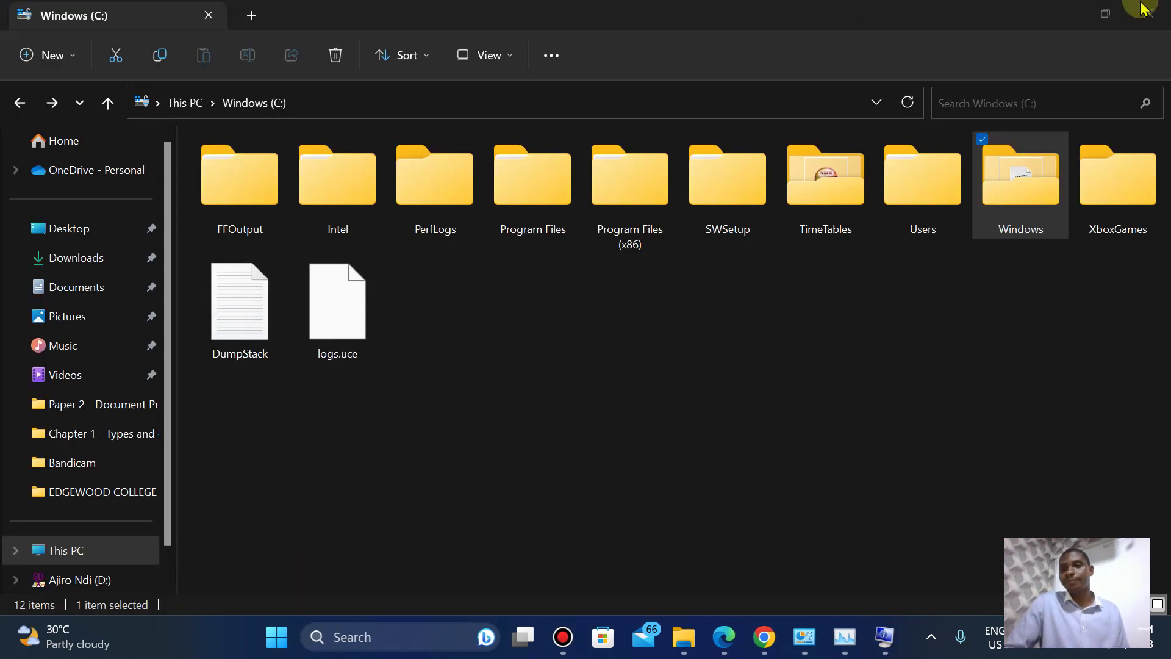
# - Close File Explorer and scroll the Edge PDF past Figure 1.7 to the GUI section
pyautogui.click(1161, 5)
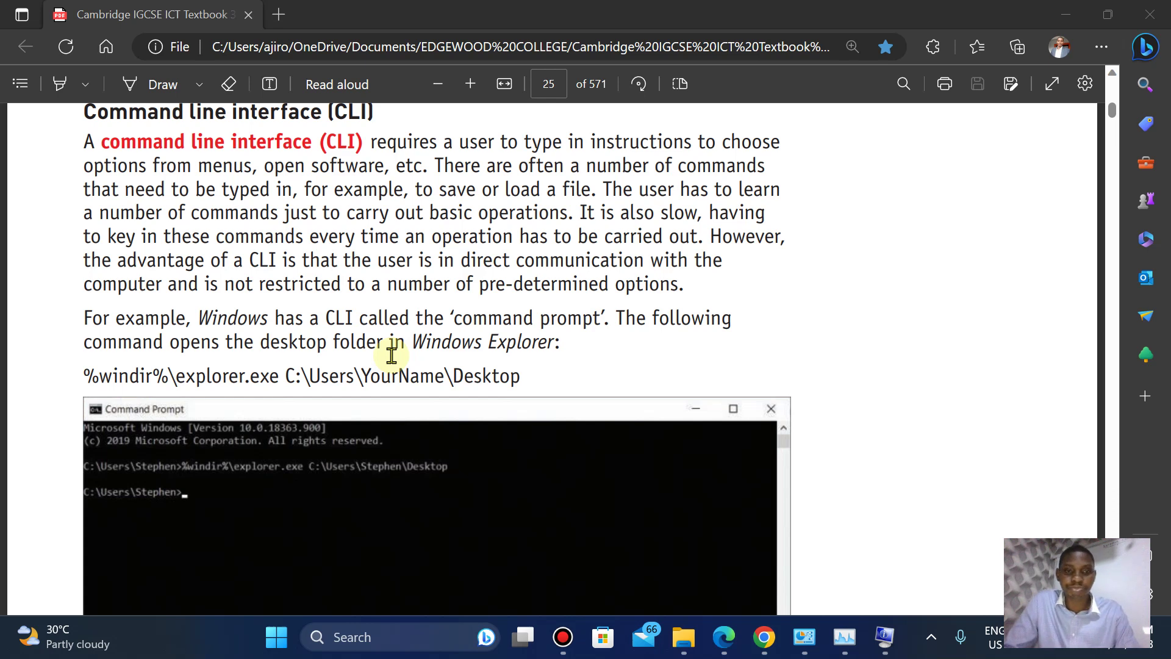
pyautogui.click(635, 241)
pyautogui.scroll(-5, 638, 243)
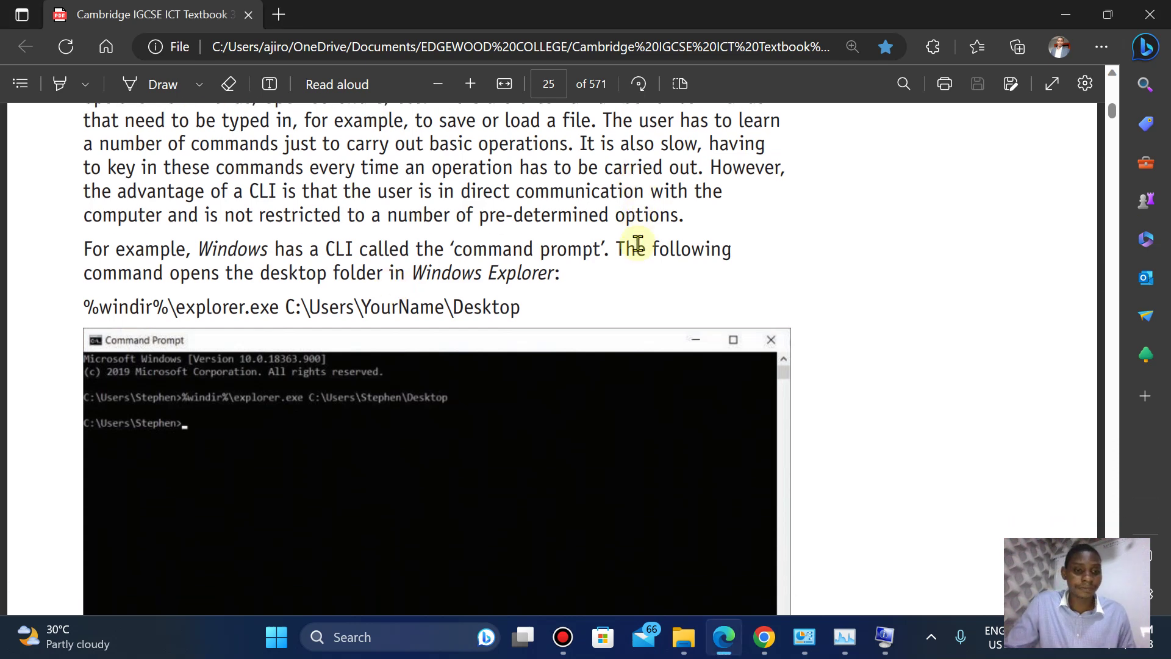
pyautogui.scroll(-1, 637, 244)
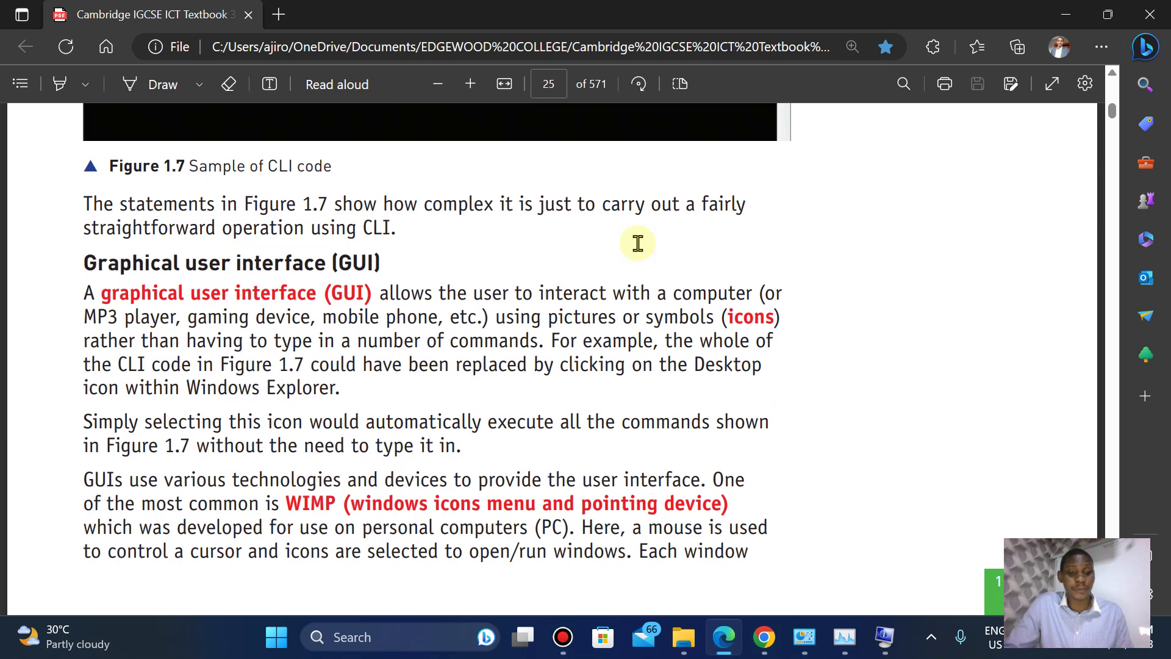
pyautogui.press('super')
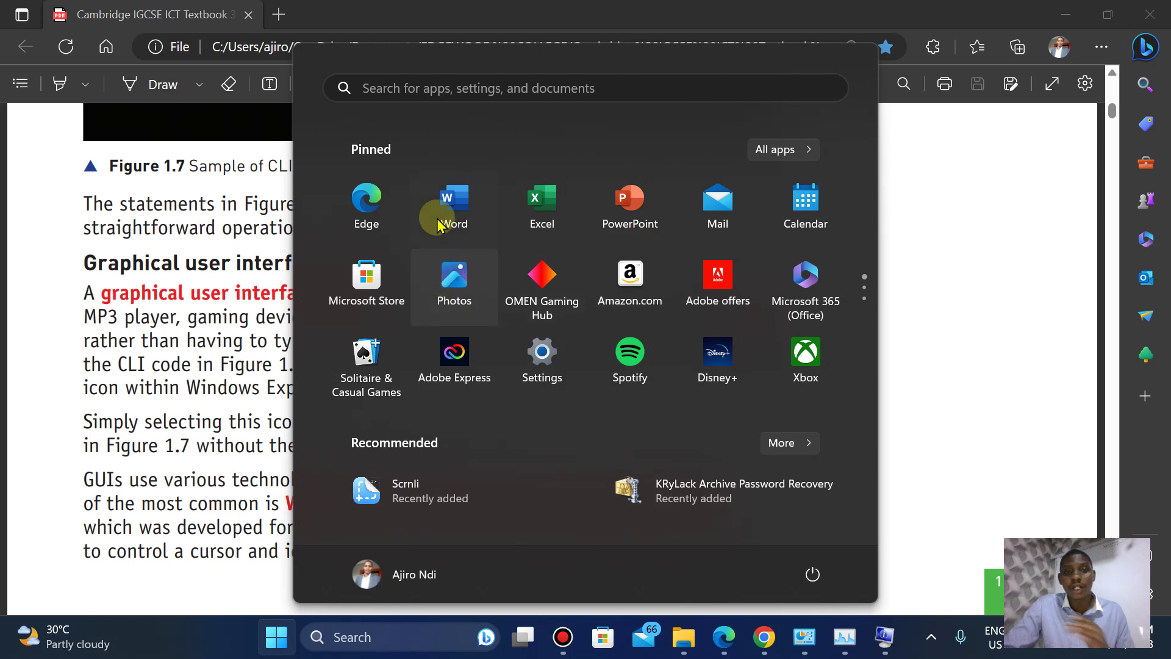
pyautogui.click(937, 391)
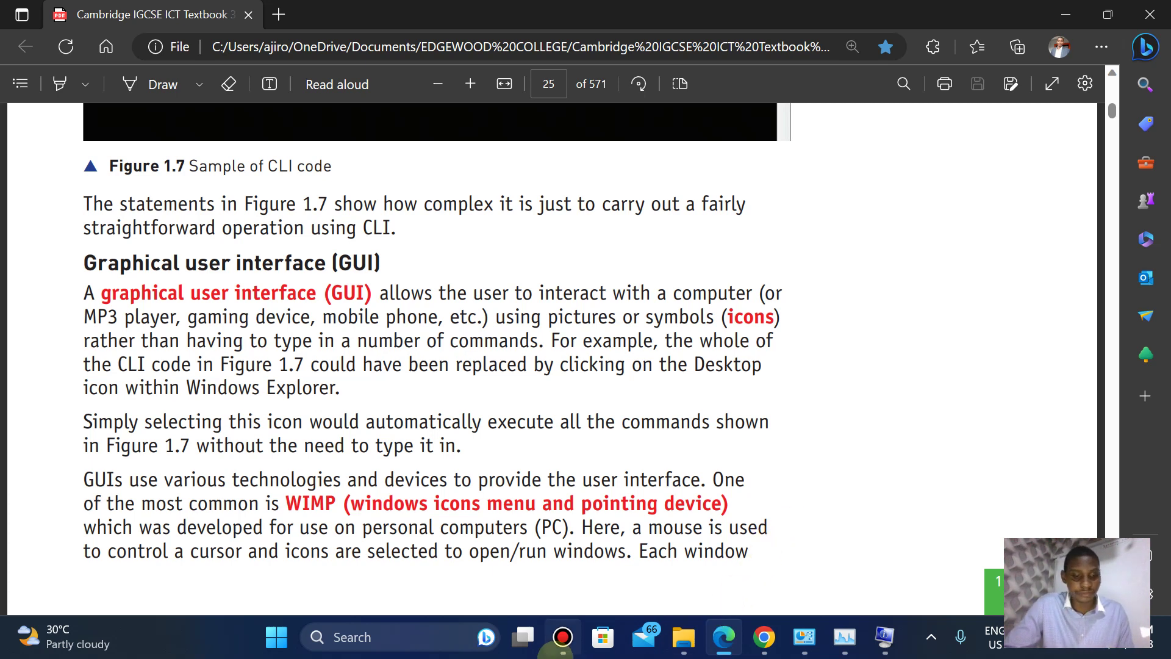
# - Launch File Explorer from Start search and maximise its window
pyautogui.press('super')
pyautogui.write('wind')
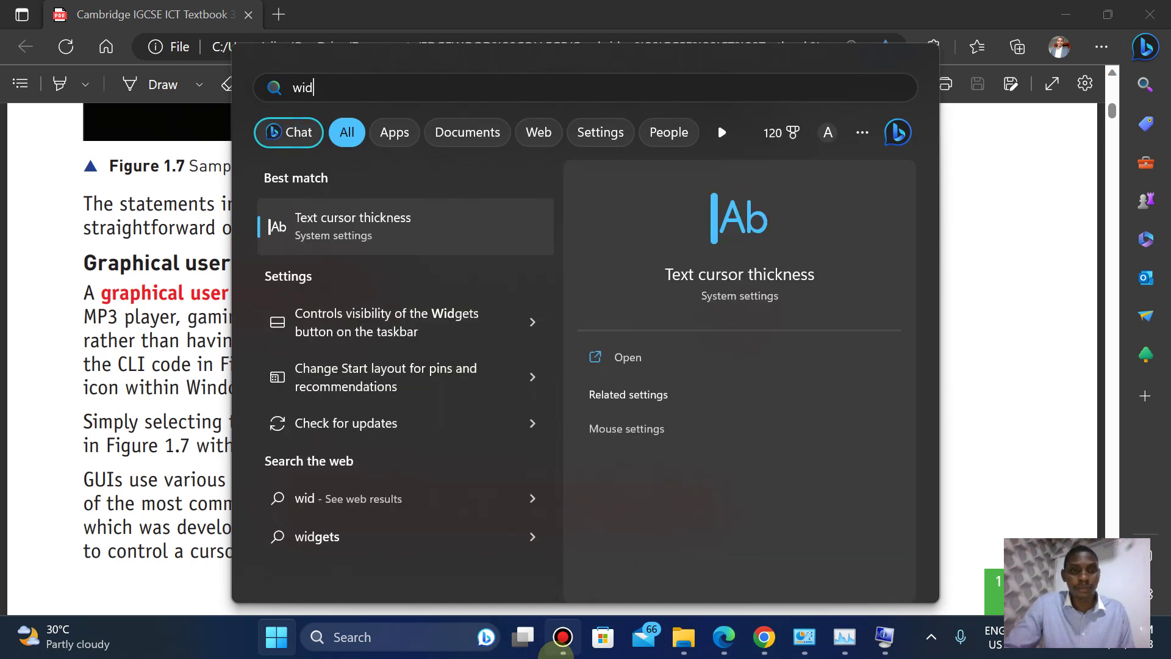
pyautogui.press('BackSpace')
pyautogui.write('ndo')
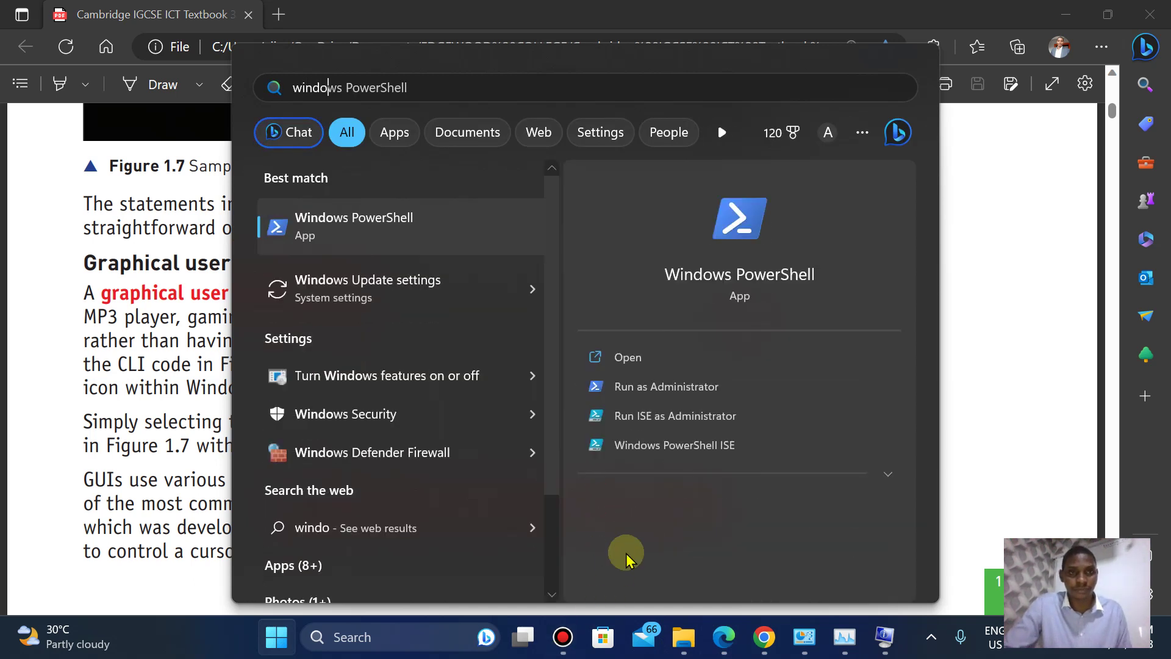
pyautogui.write('w')
pyautogui.press('BackSpace')
pyautogui.press('BackSpace')
pyautogui.press('BackSpace')
pyautogui.press('BackSpace')
pyautogui.press('BackSpace')
pyautogui.press('BackSpace')
pyautogui.write('file')
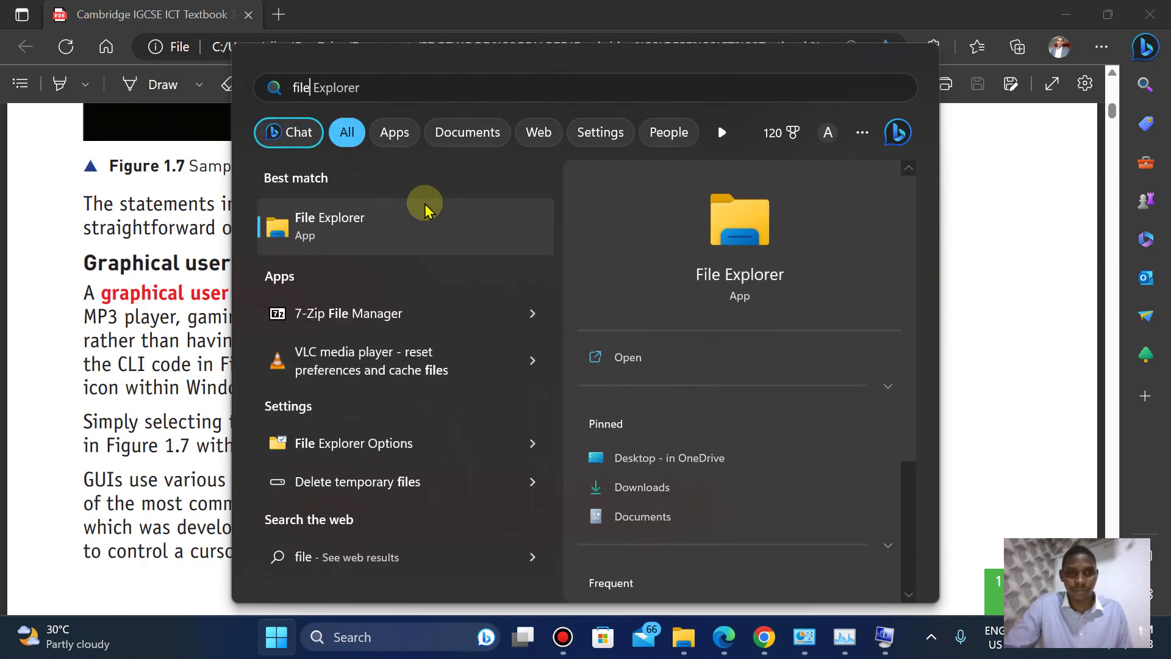
pyautogui.click(409, 231)
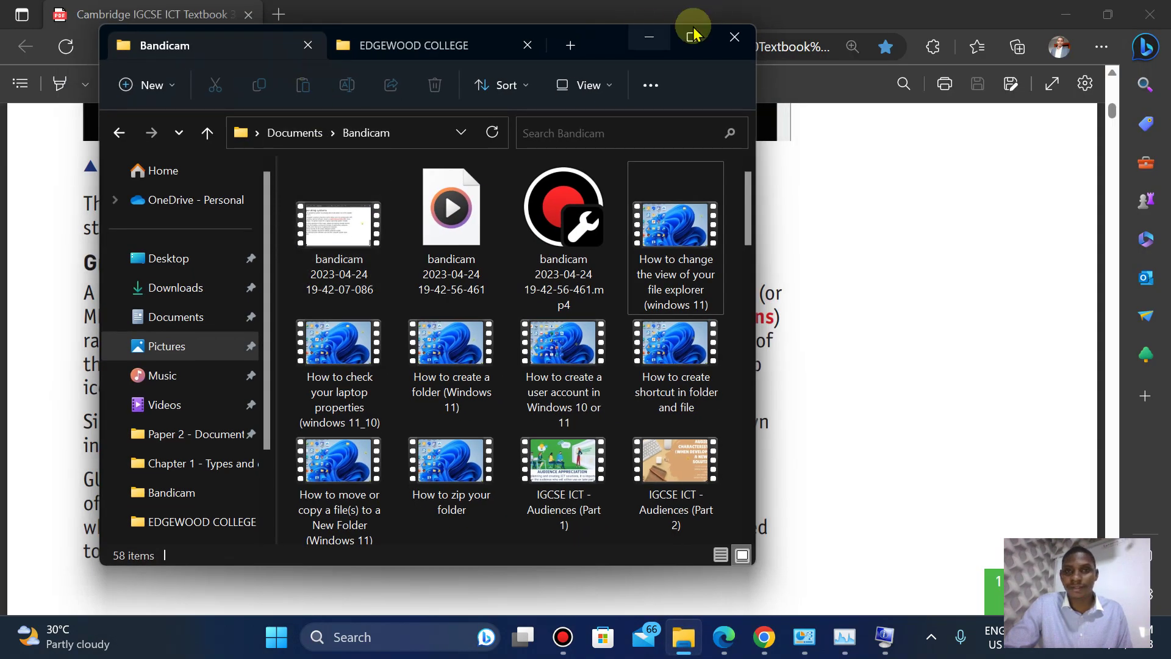
pyautogui.click(692, 36)
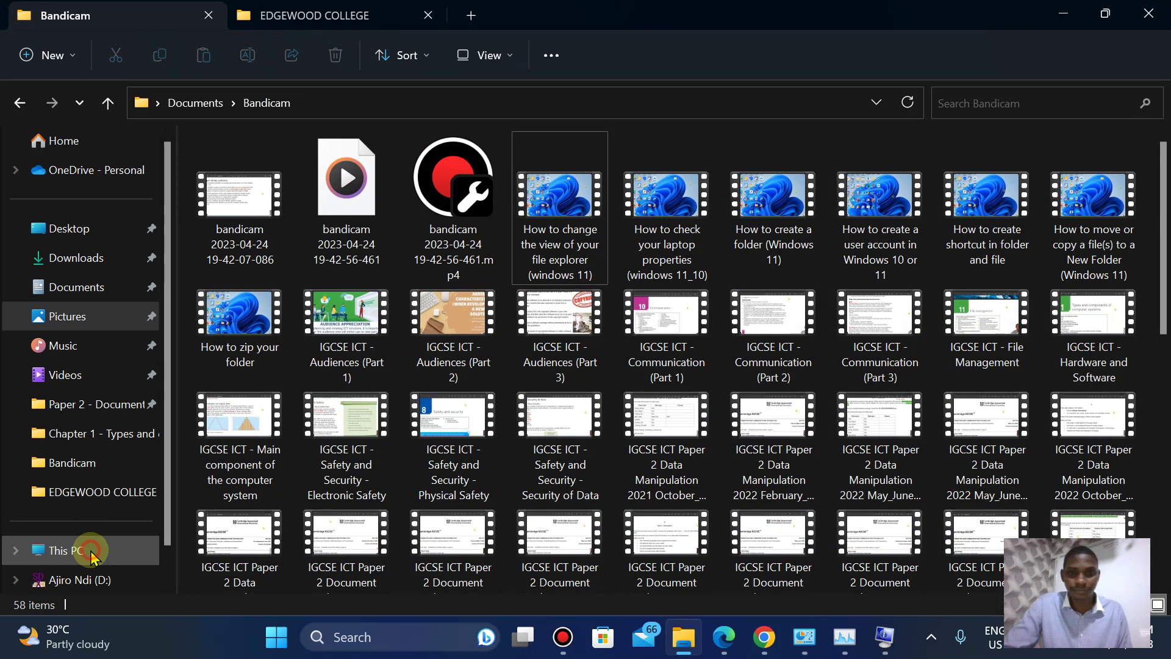
# - Browse This PC > Windows (C:) > Users into the user's home folder
pyautogui.click(85, 551)
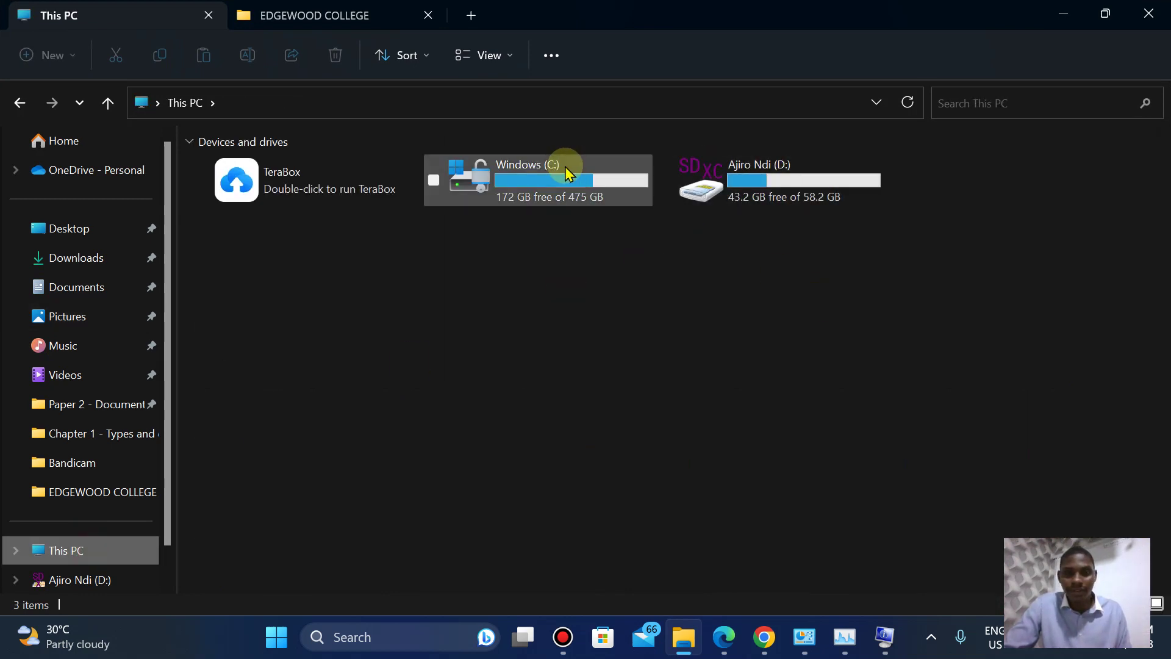
pyautogui.doubleClick(566, 164)
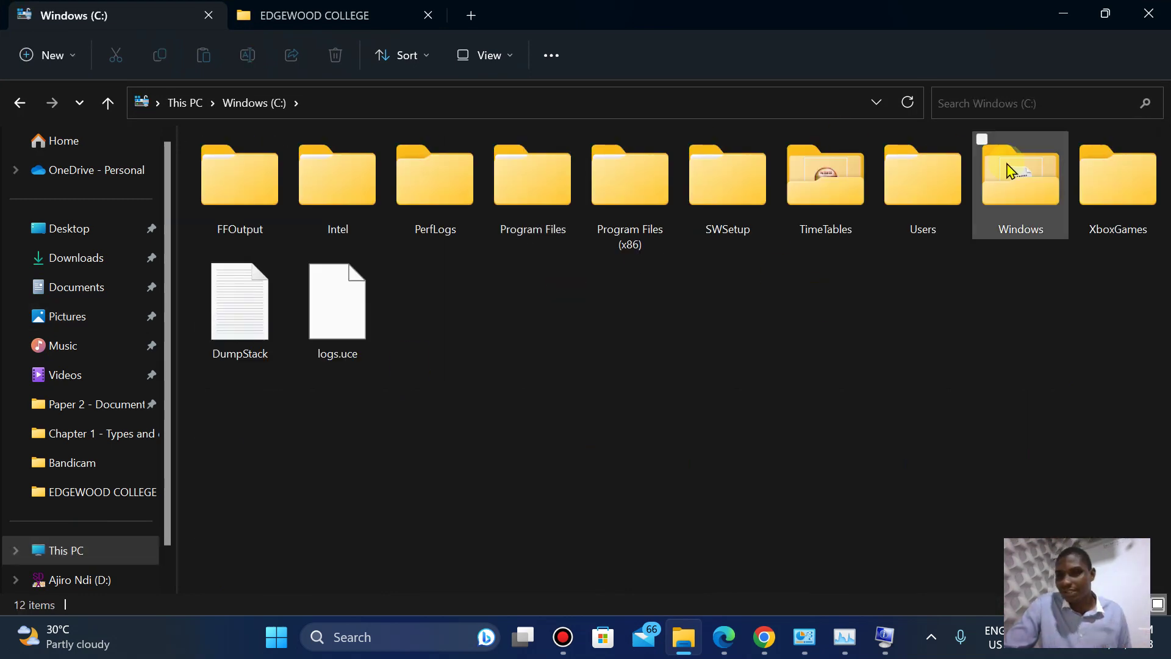
pyautogui.doubleClick(902, 210)
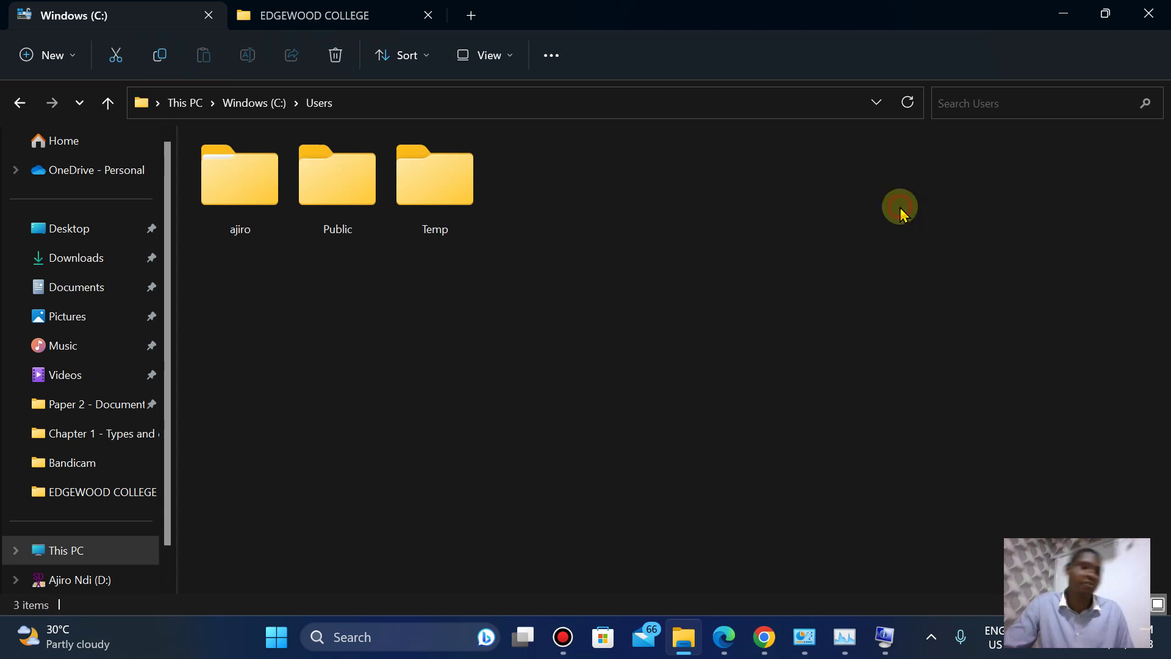
pyautogui.doubleClick(246, 201)
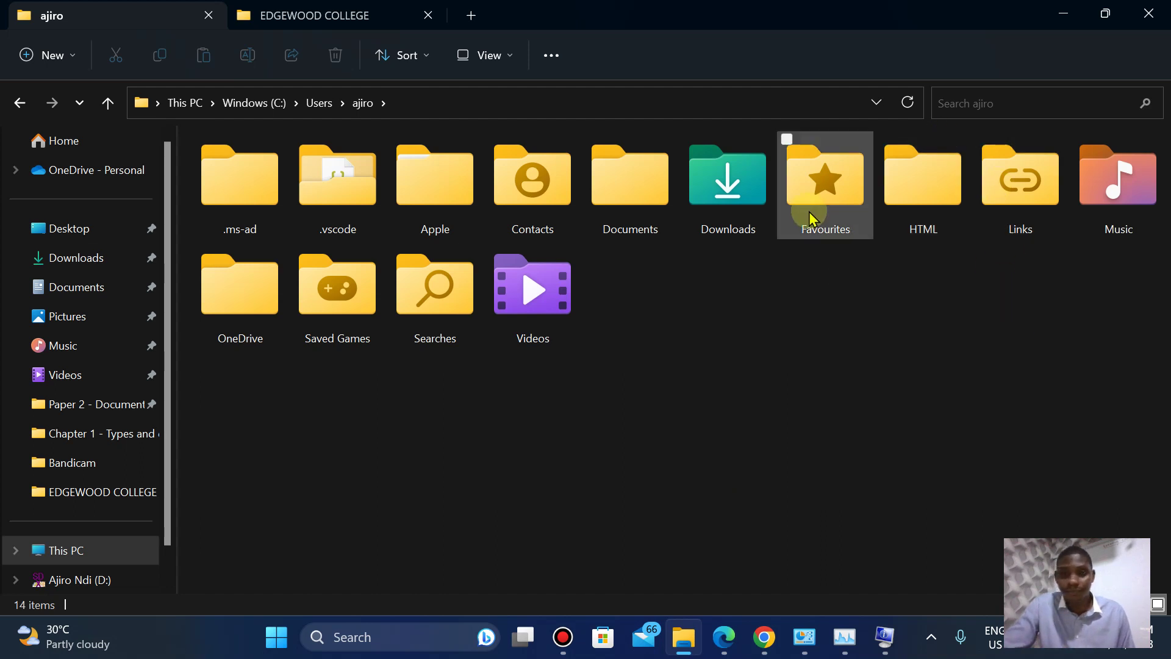
# - Peek into the Apple folder, then open OneDrive showing its Getting started PDF
pyautogui.doubleClick(438, 210)
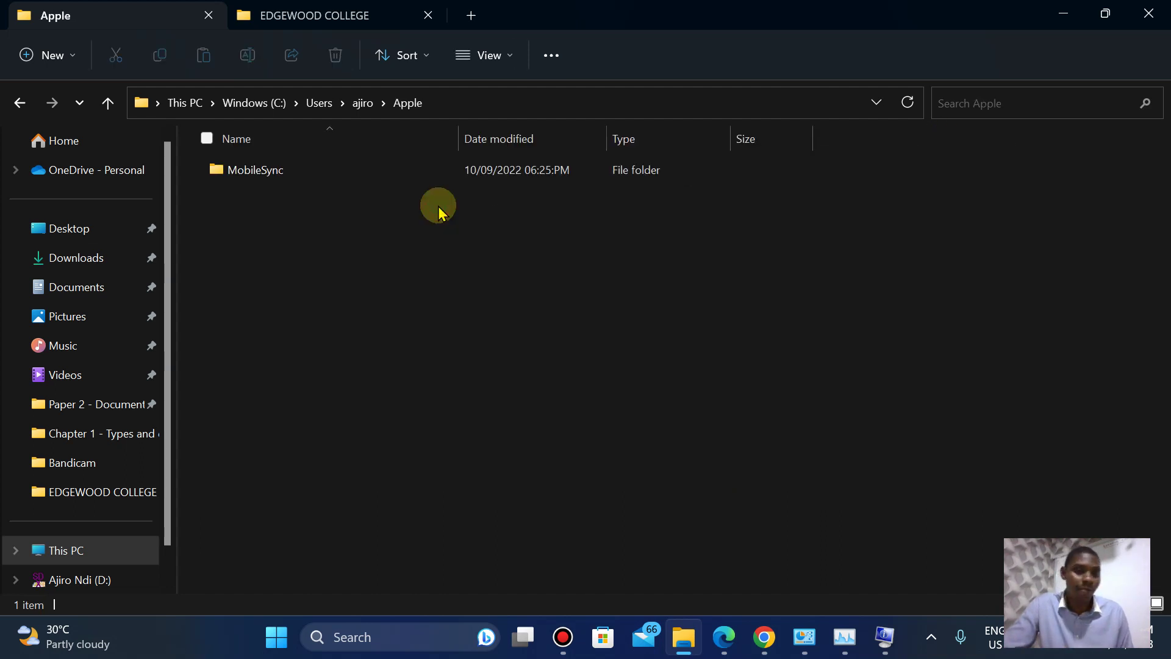
pyautogui.hotkey('alt', 'Left')
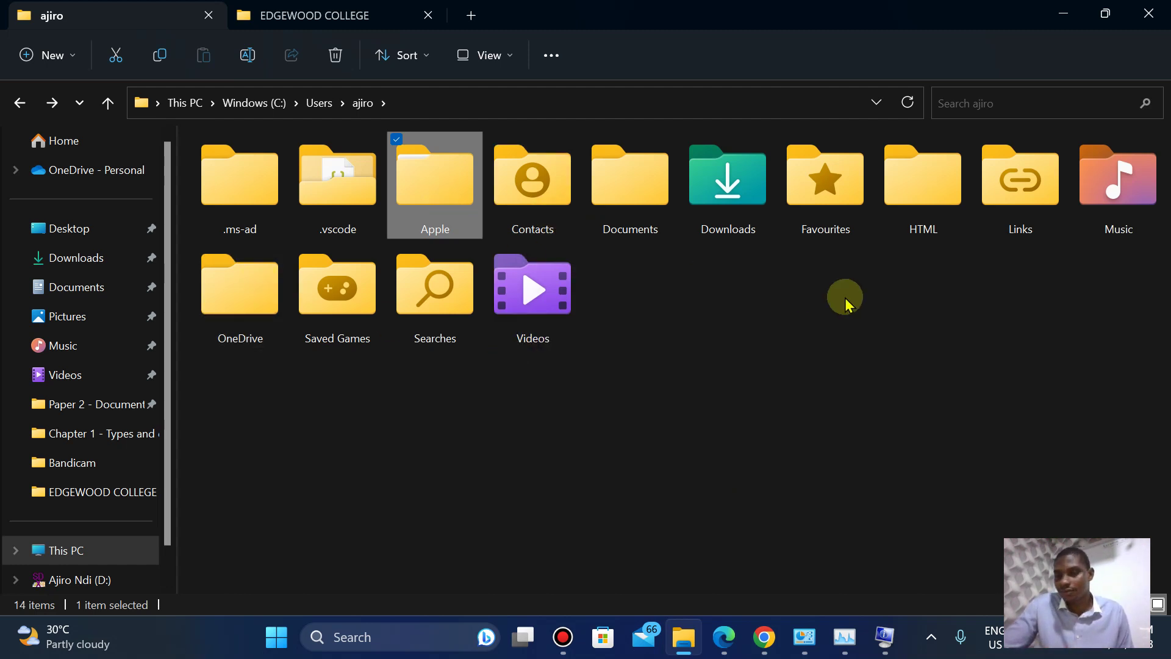
pyautogui.doubleClick(251, 294)
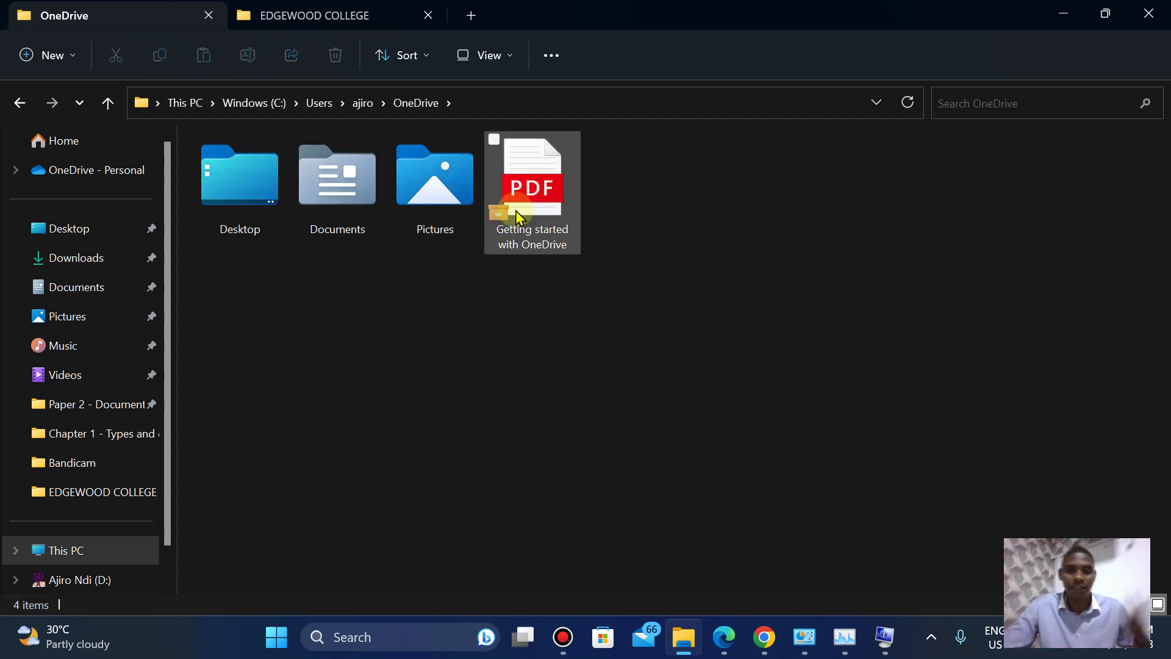
pyautogui.moveTo(517, 217)
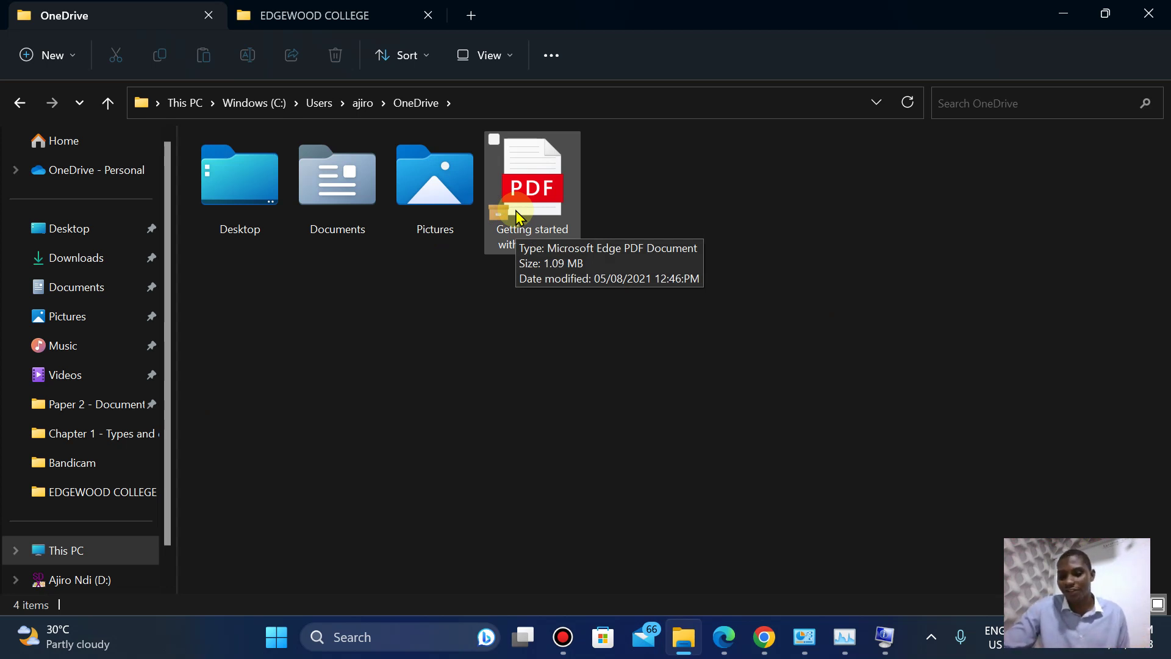
pyautogui.click(723, 638)
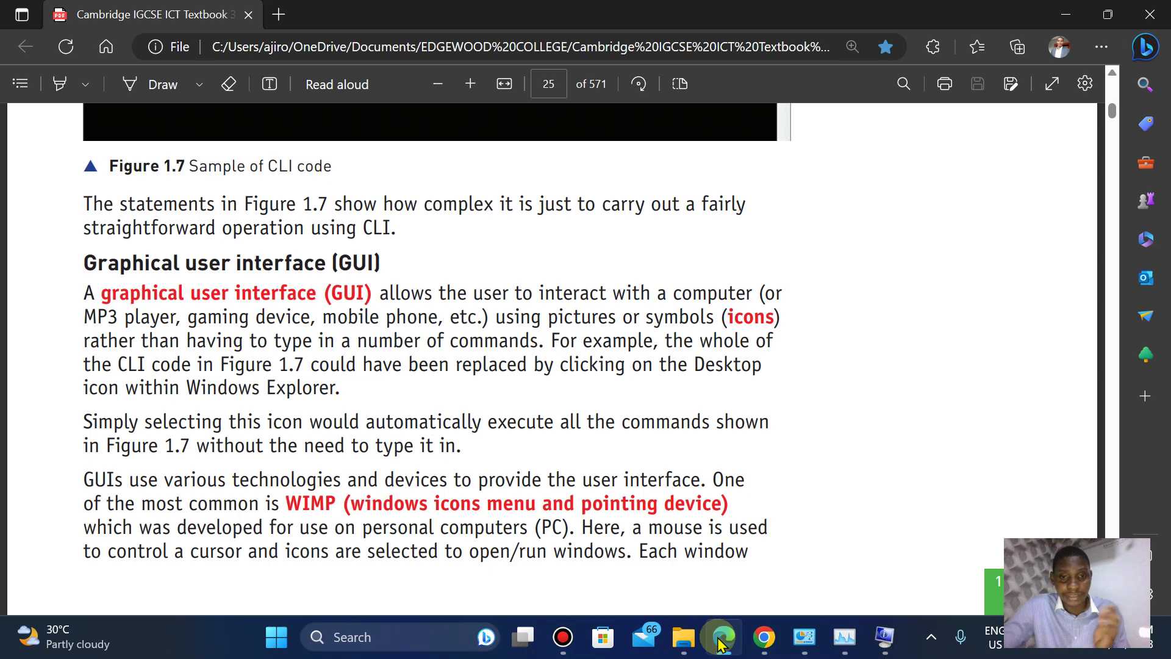
# - Show Settings > System > About device and Windows specifications, then minimise Settings
pyautogui.click(276, 637)
pyautogui.click(543, 318)
pyautogui.click(85, 205)
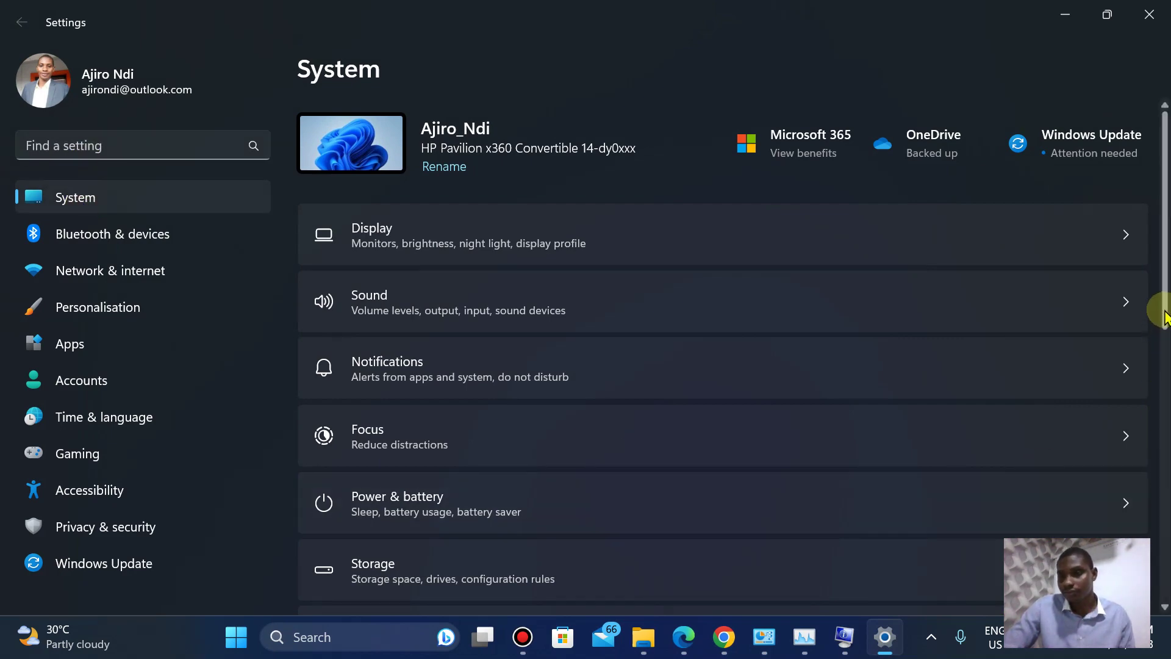
pyautogui.moveTo(1164, 309); pyautogui.dragTo(1164, 581)
pyautogui.click(537, 559)
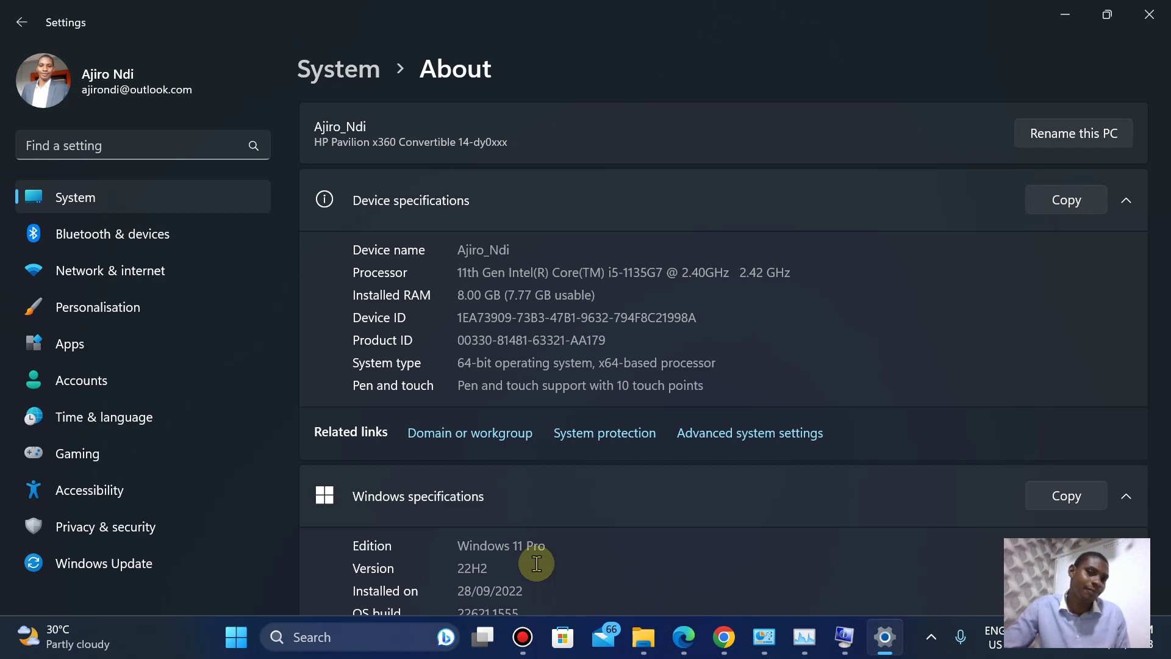
pyautogui.click(1072, 7)
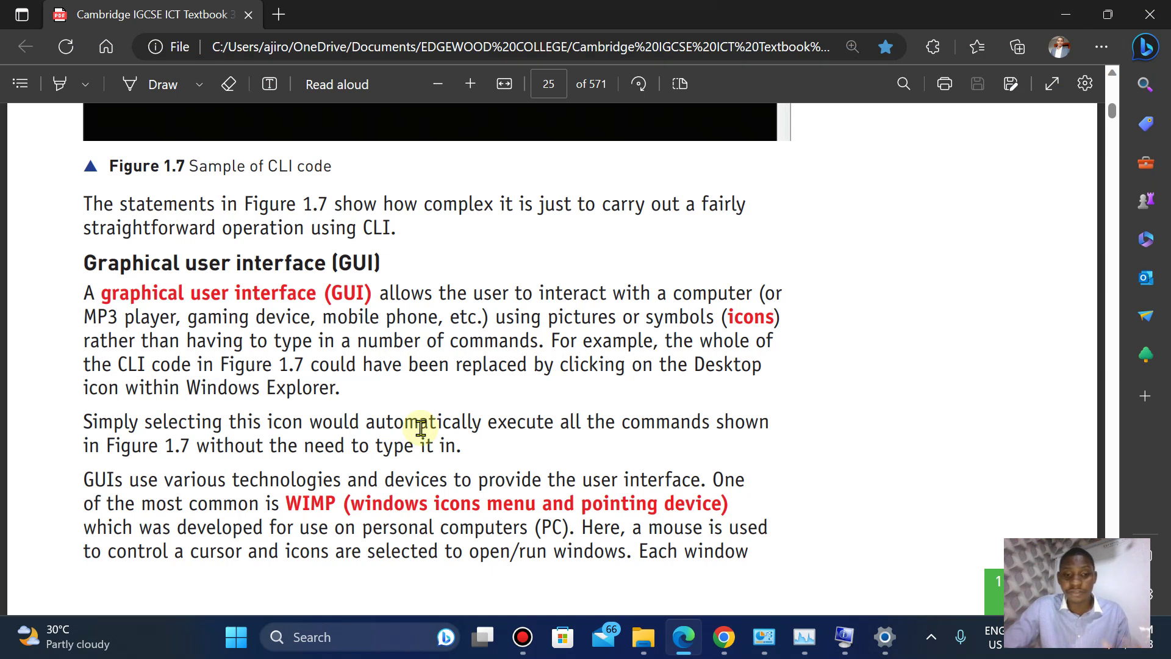
pyautogui.press('super')
pyautogui.press('super')
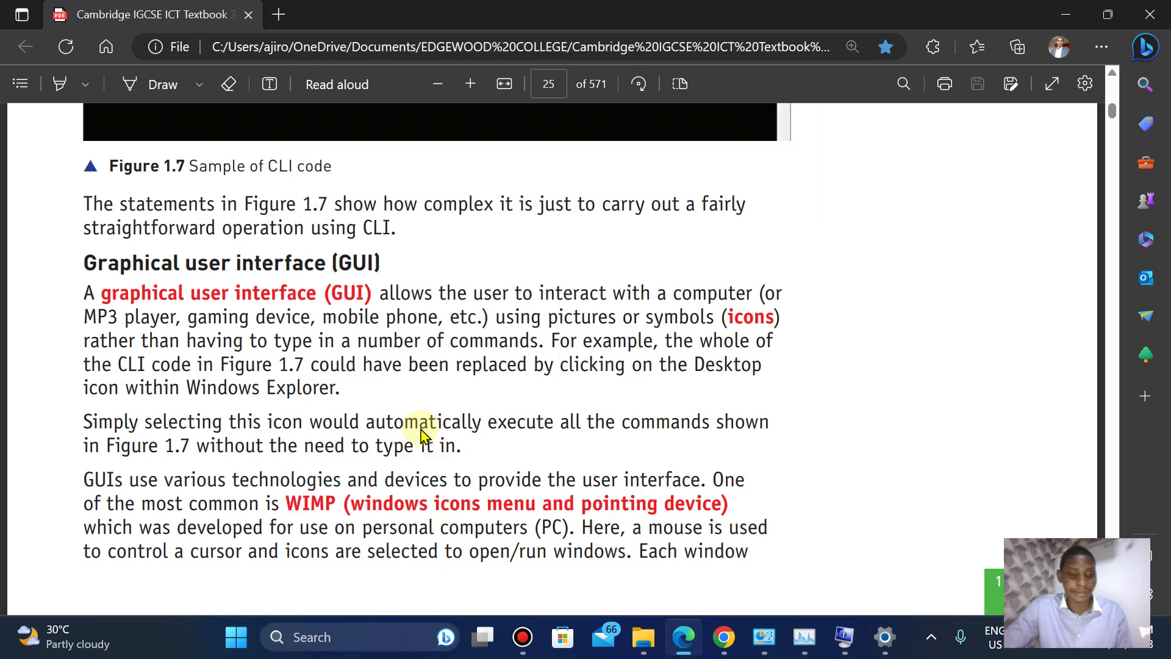
pyautogui.press('super')
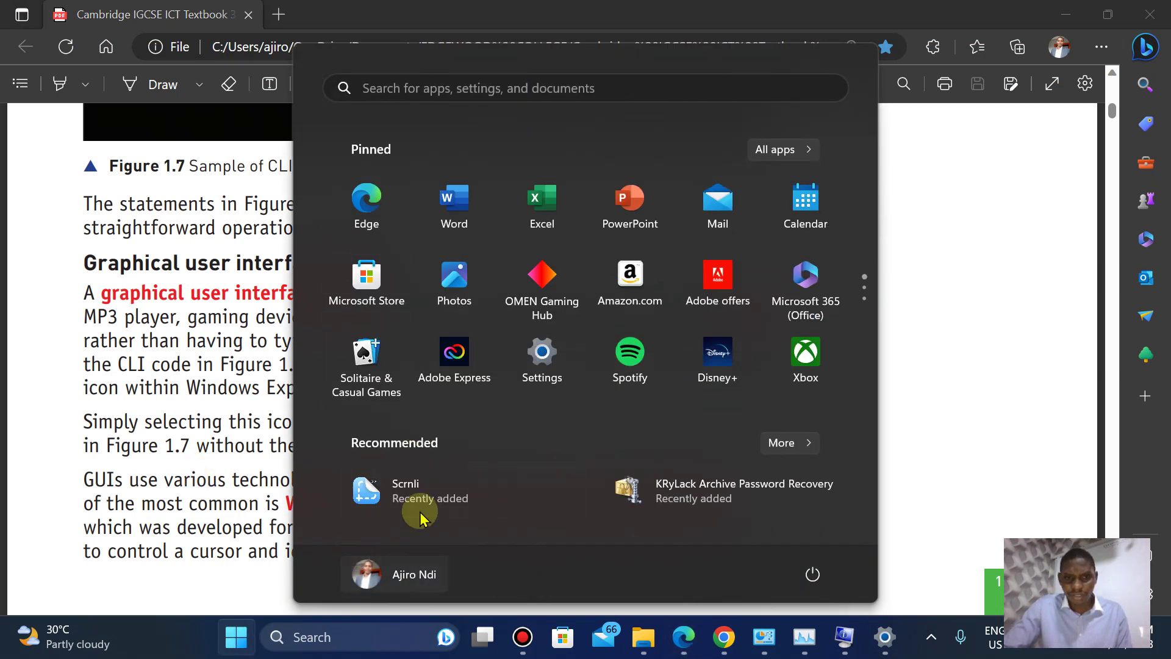
pyautogui.rightClick(236, 637)
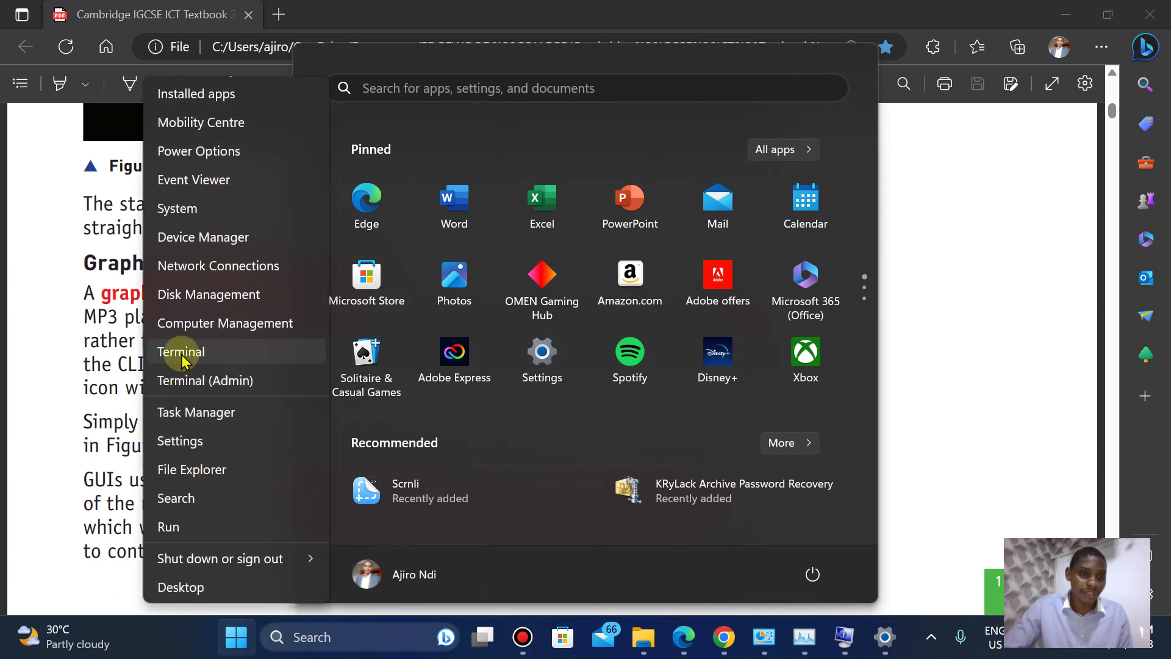
pyautogui.moveTo(218, 559)
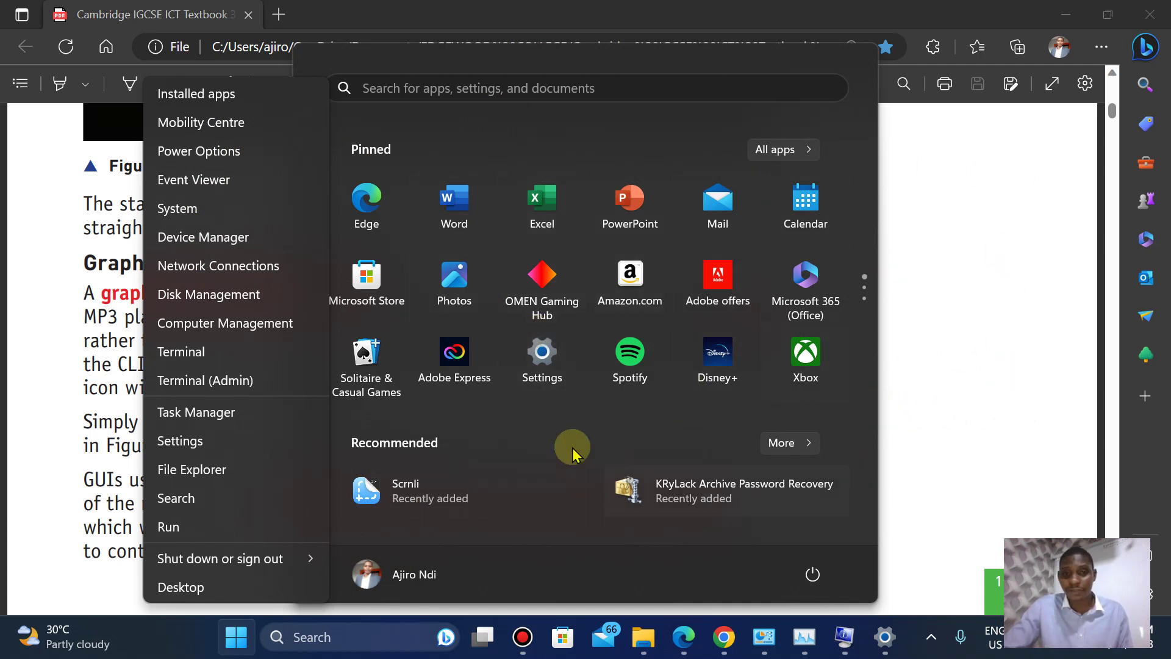
pyautogui.click(790, 442)
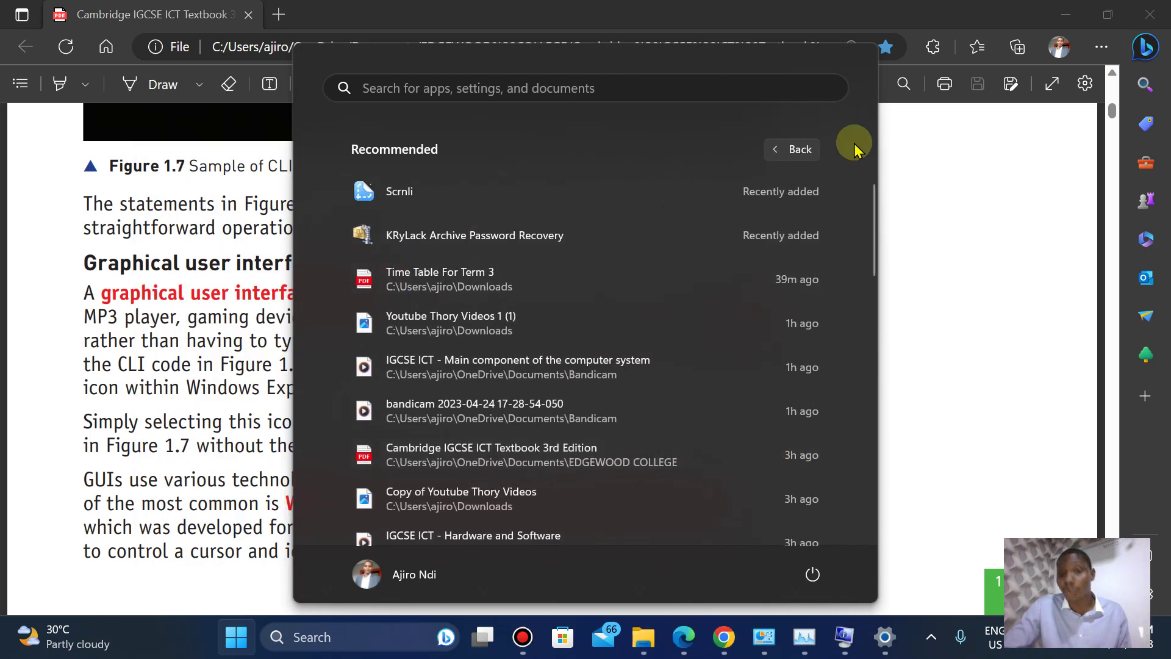
pyautogui.click(802, 160)
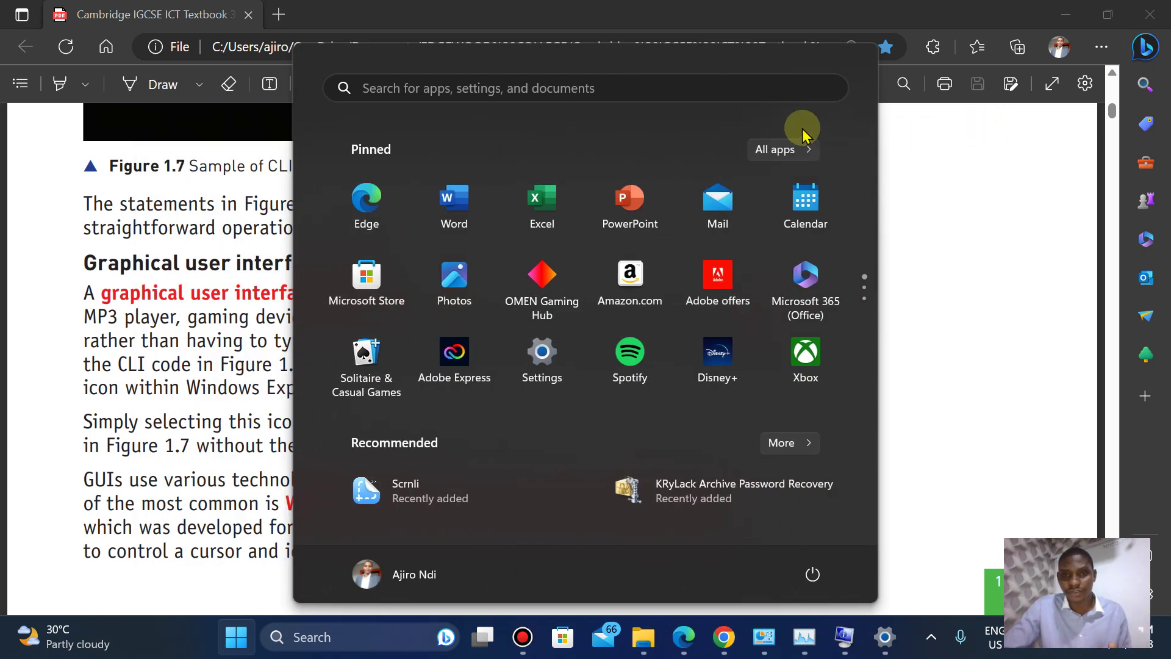
pyautogui.click(774, 153)
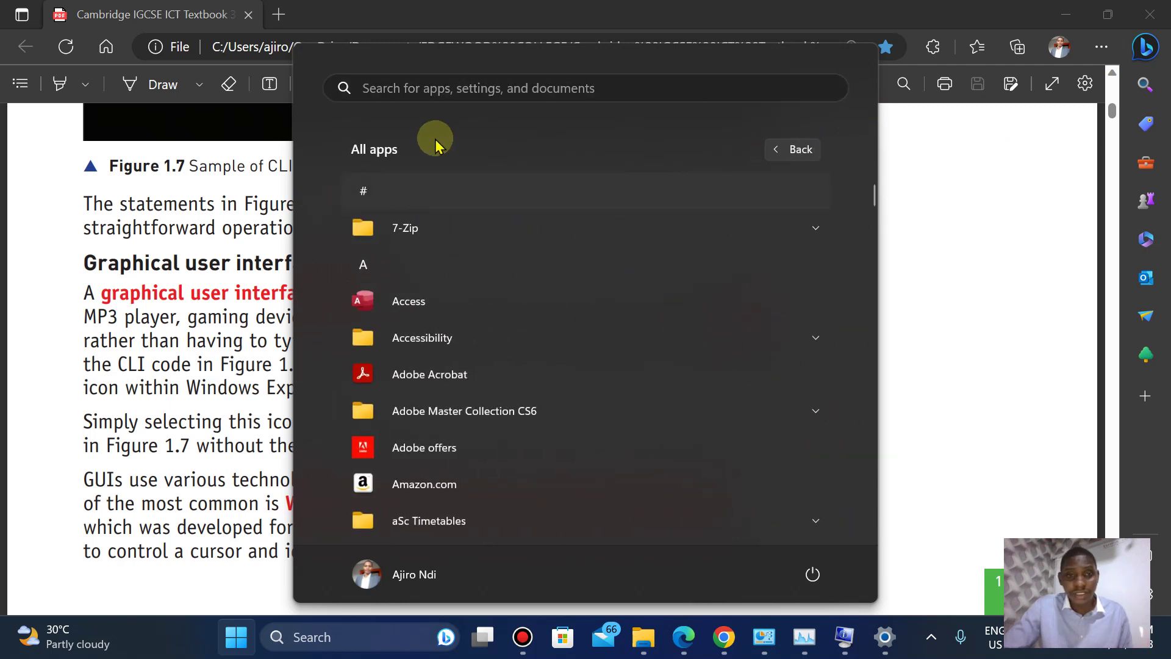
pyautogui.moveTo(865, 193); pyautogui.dragTo(874, 537)
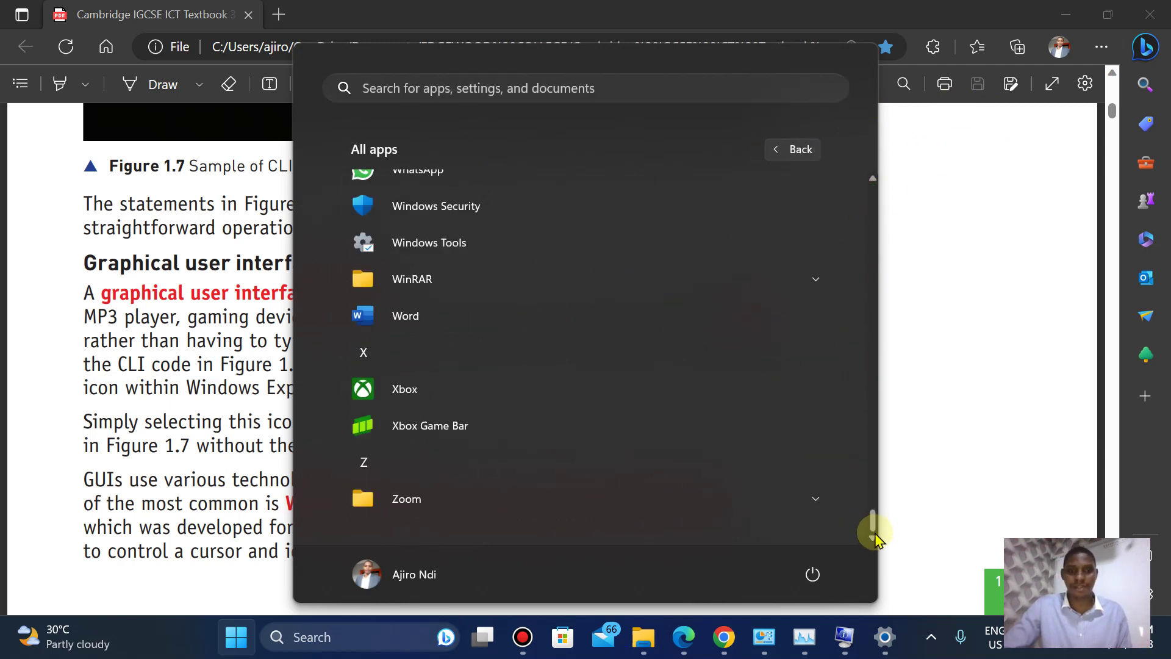
pyautogui.click(965, 244)
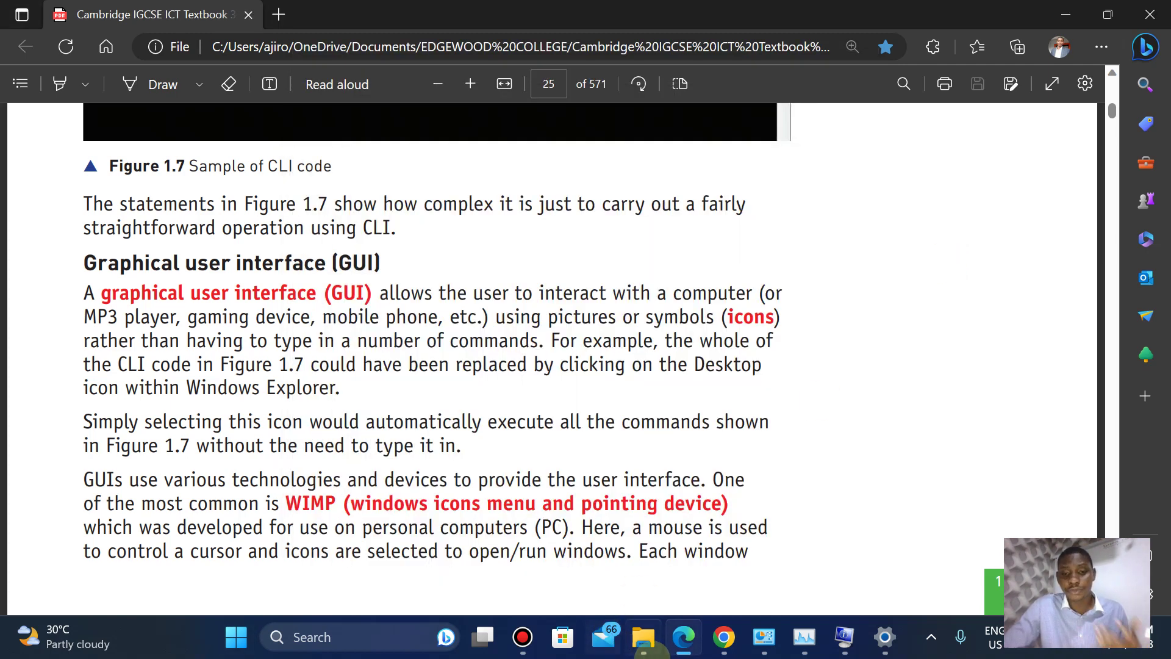
pyautogui.click(644, 650)
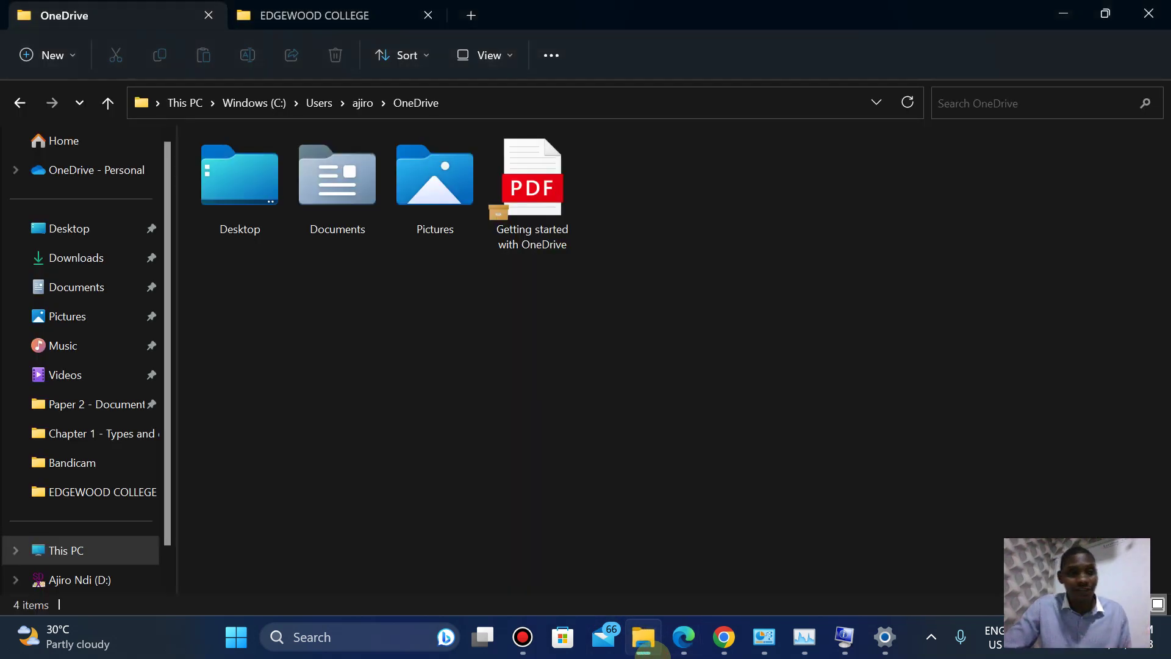
pyautogui.click(553, 55)
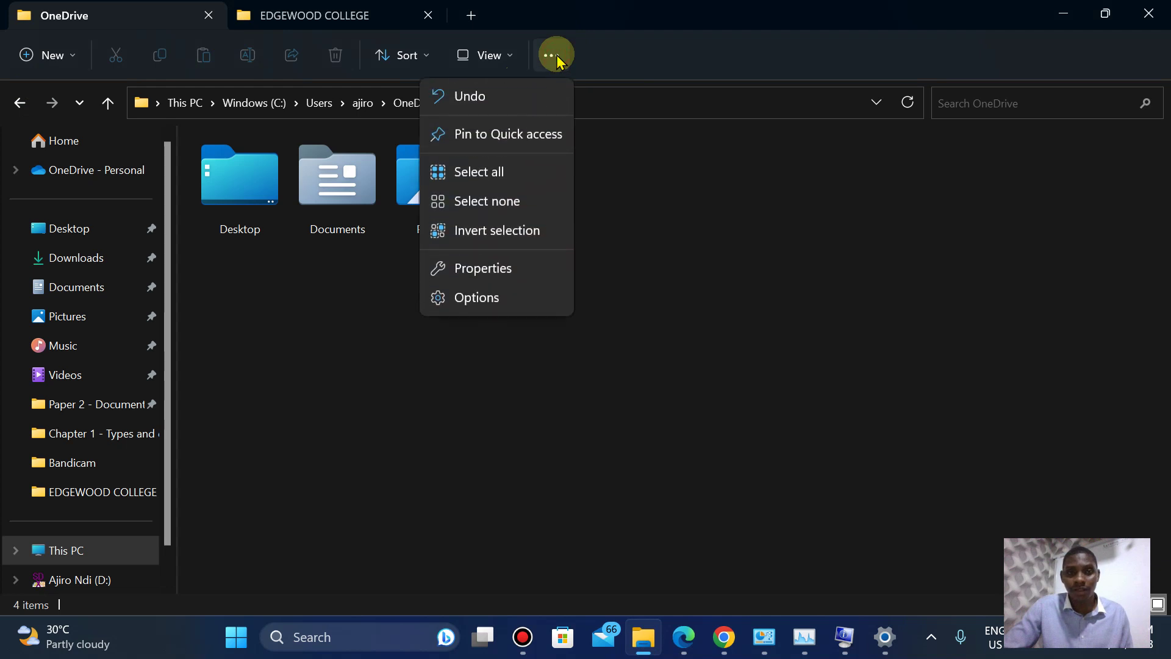
pyautogui.click(279, 322)
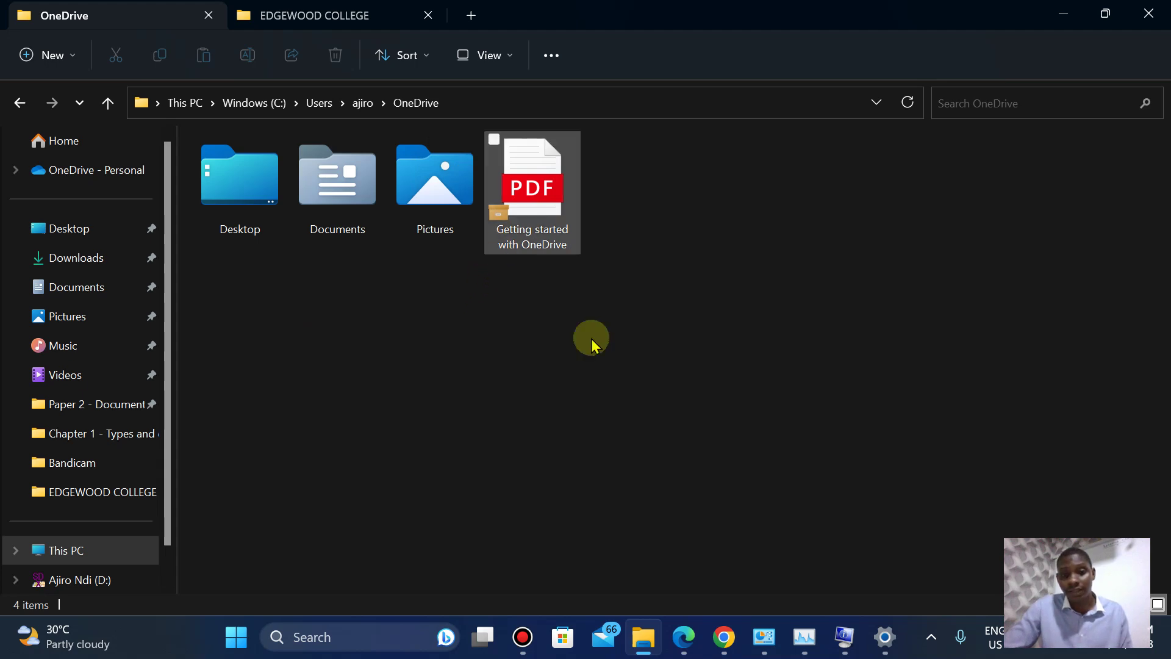
# - Bring Edge forward and scroll the textbook to page 26's Figure 1.8 'Screen image showing icons'
pyautogui.click(683, 637)
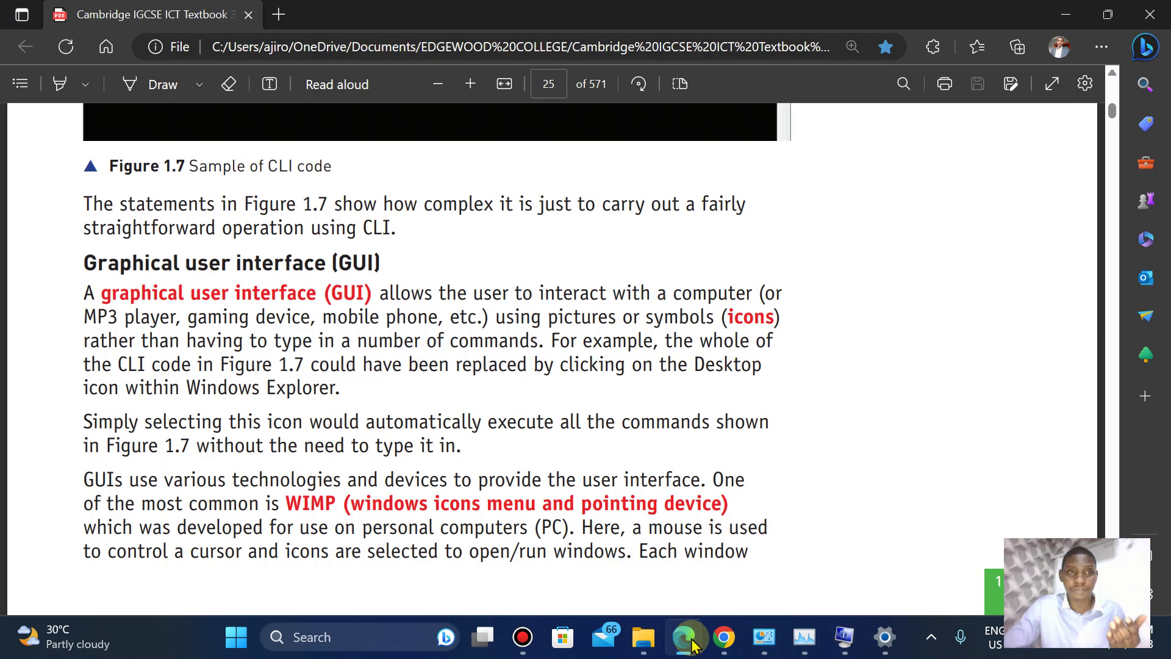
pyautogui.click(1102, 47)
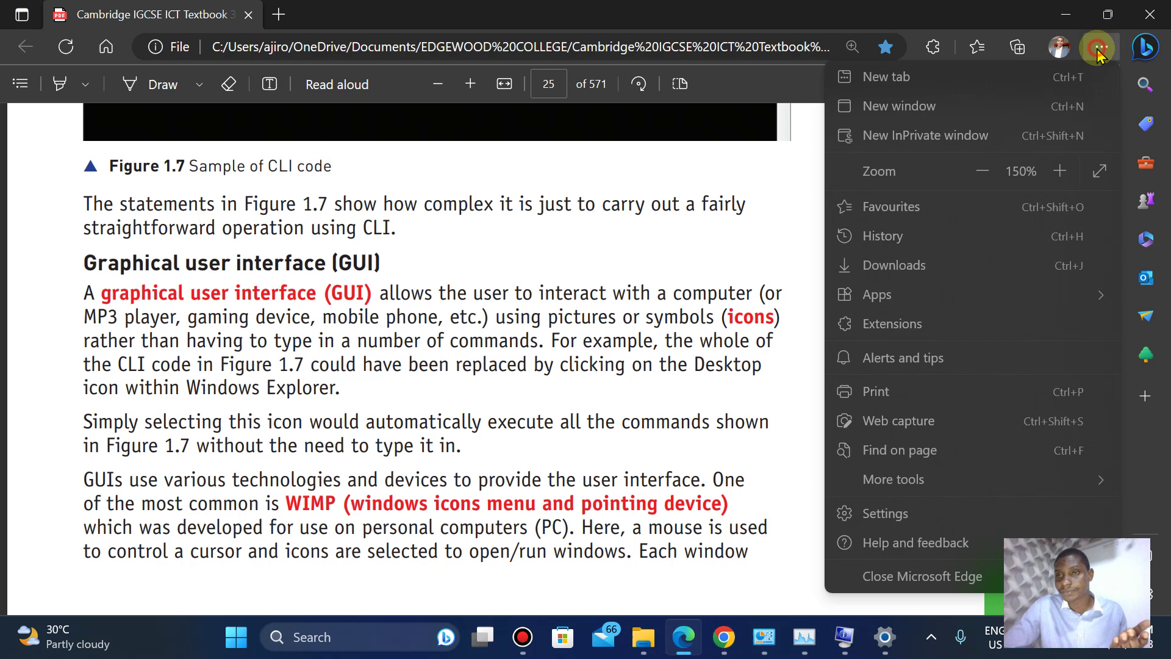
pyautogui.click(577, 399)
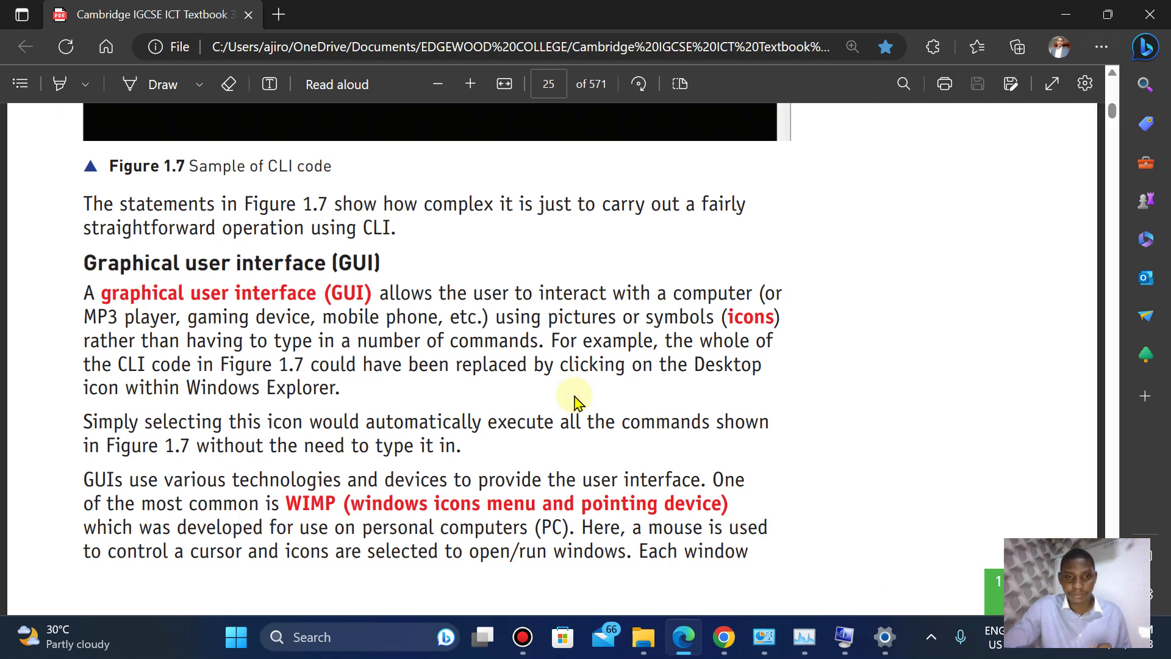
pyautogui.scroll(-1, 577, 399)
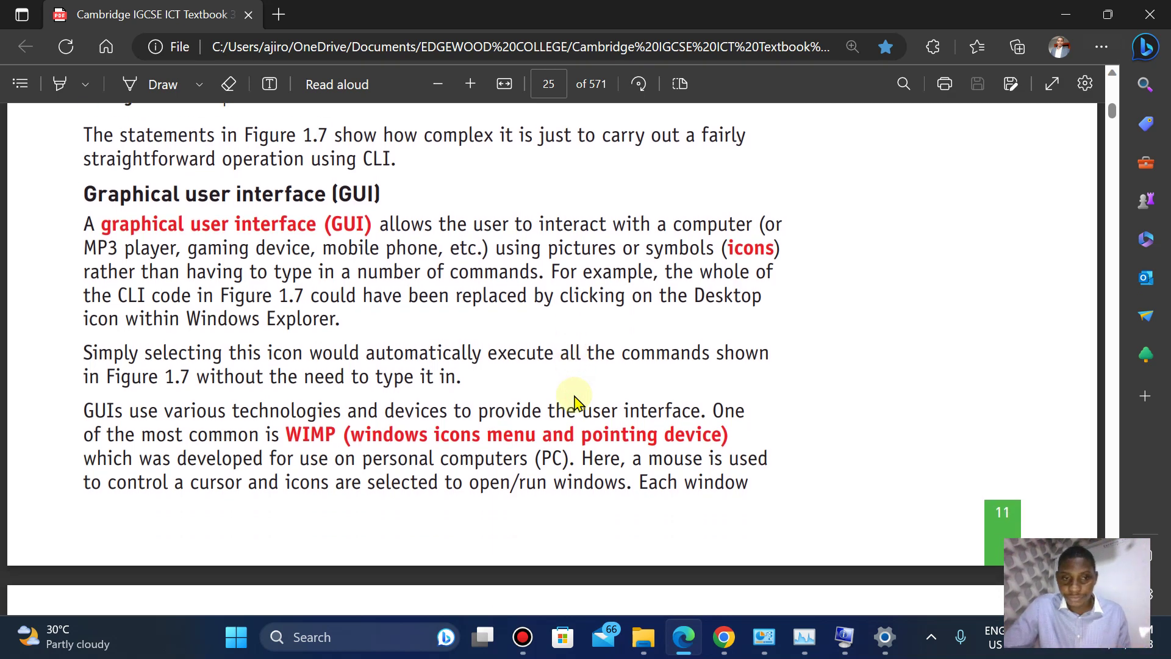
pyautogui.scroll(-6, 577, 400)
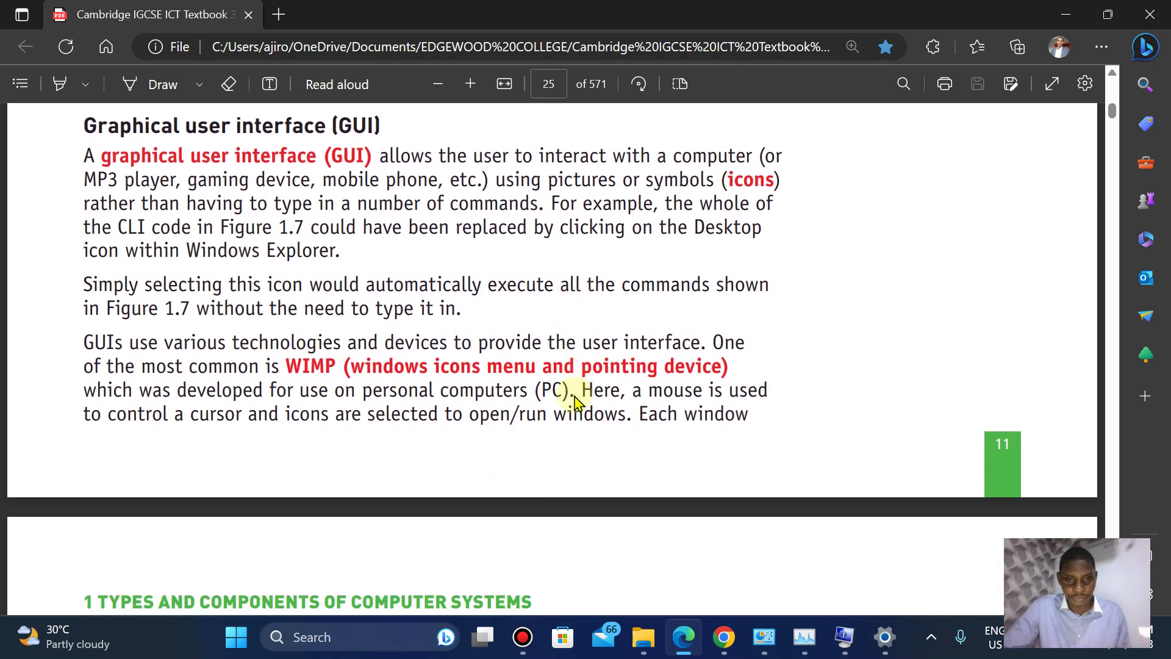
pyautogui.scroll(-3, 576, 401)
pyautogui.scroll(1, 577, 401)
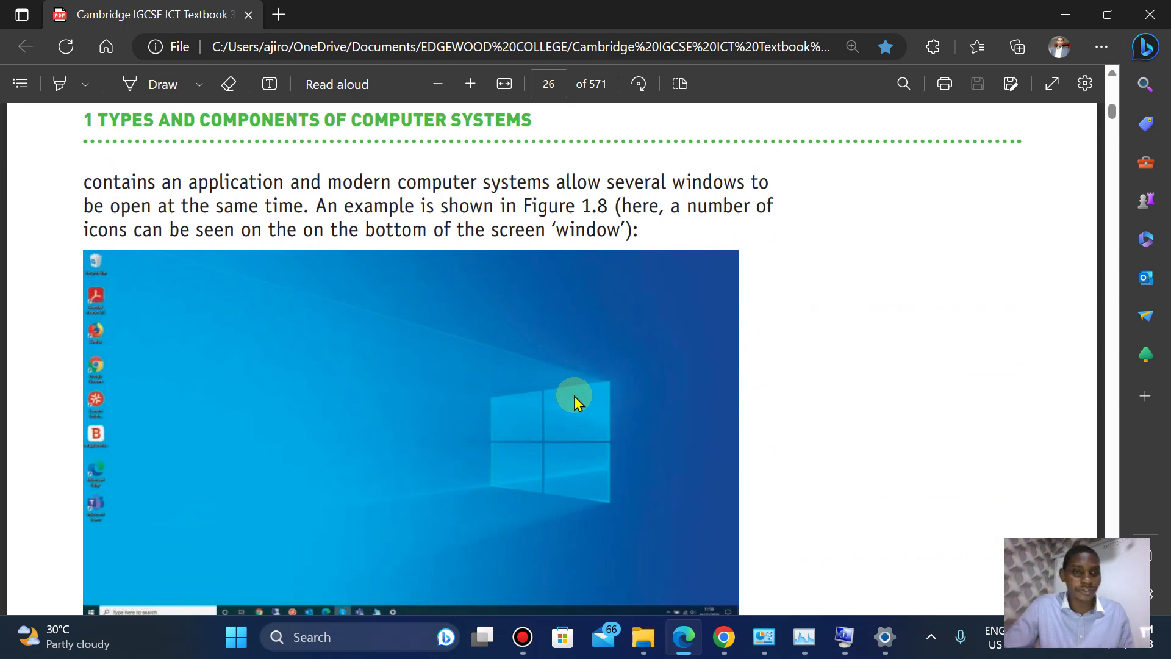
pyautogui.scroll(-1, 573, 400)
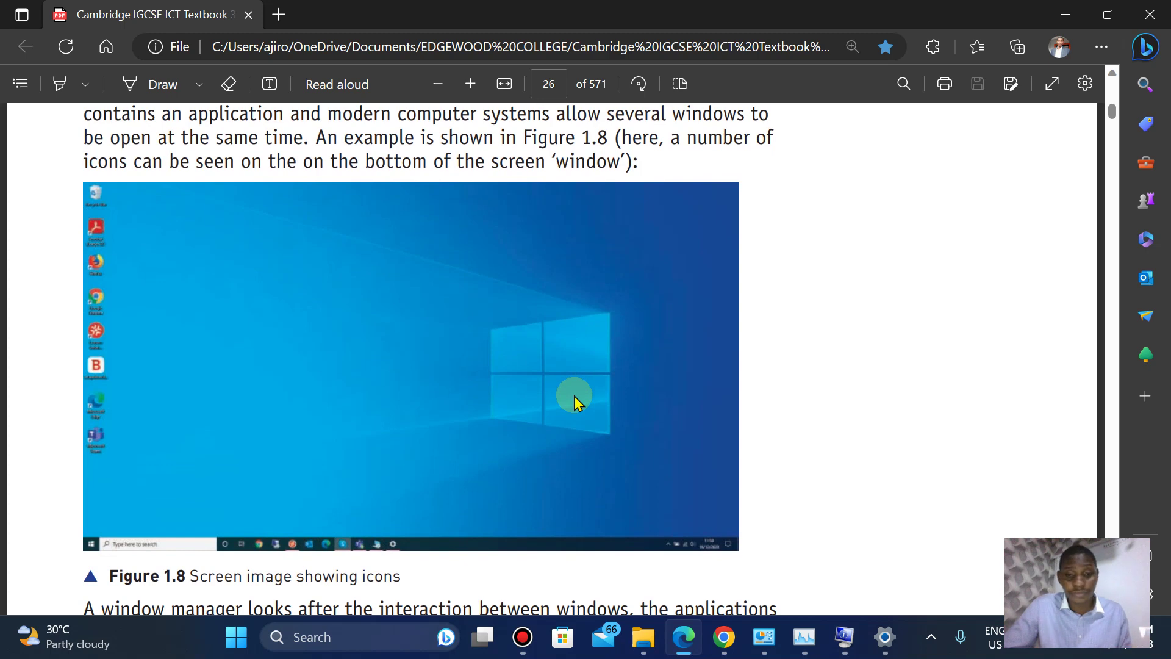
# - Bring File Explorer forward, open and close a new Home tab, then minimise it
pyautogui.click(651, 644)
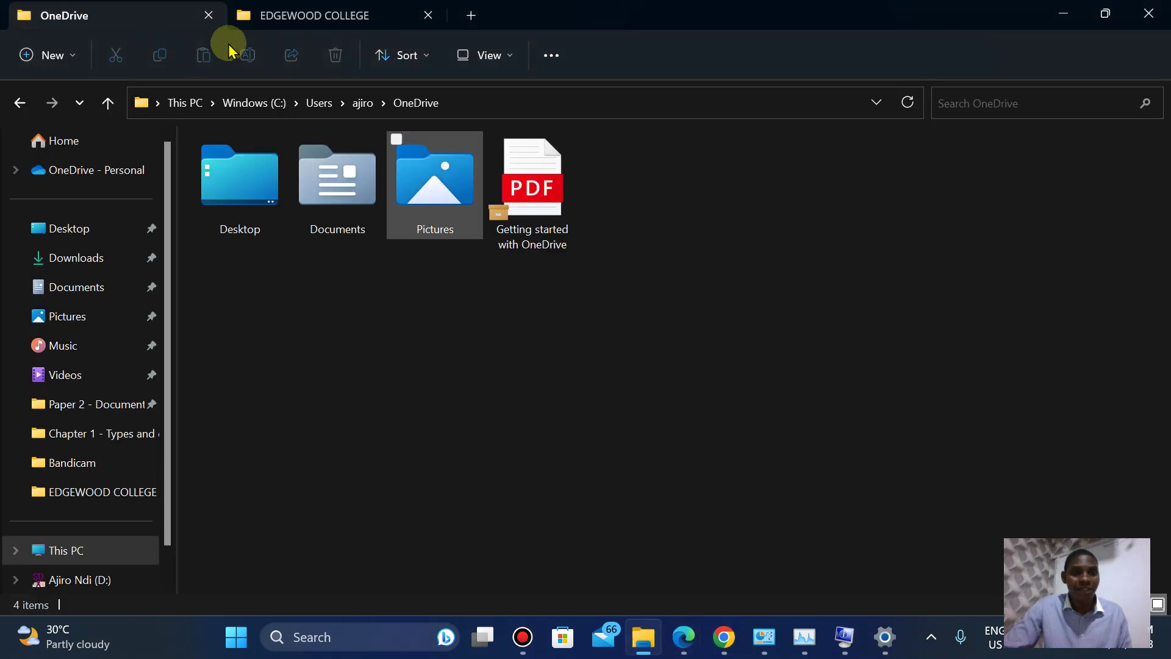
pyautogui.click(471, 16)
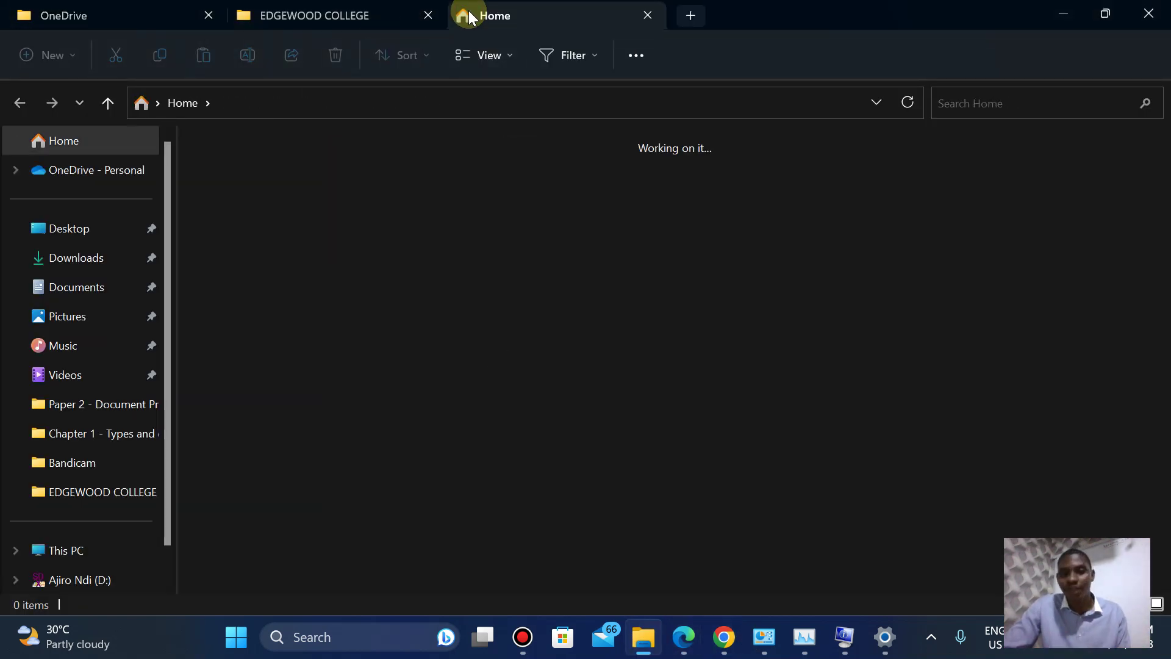
pyautogui.click(648, 15)
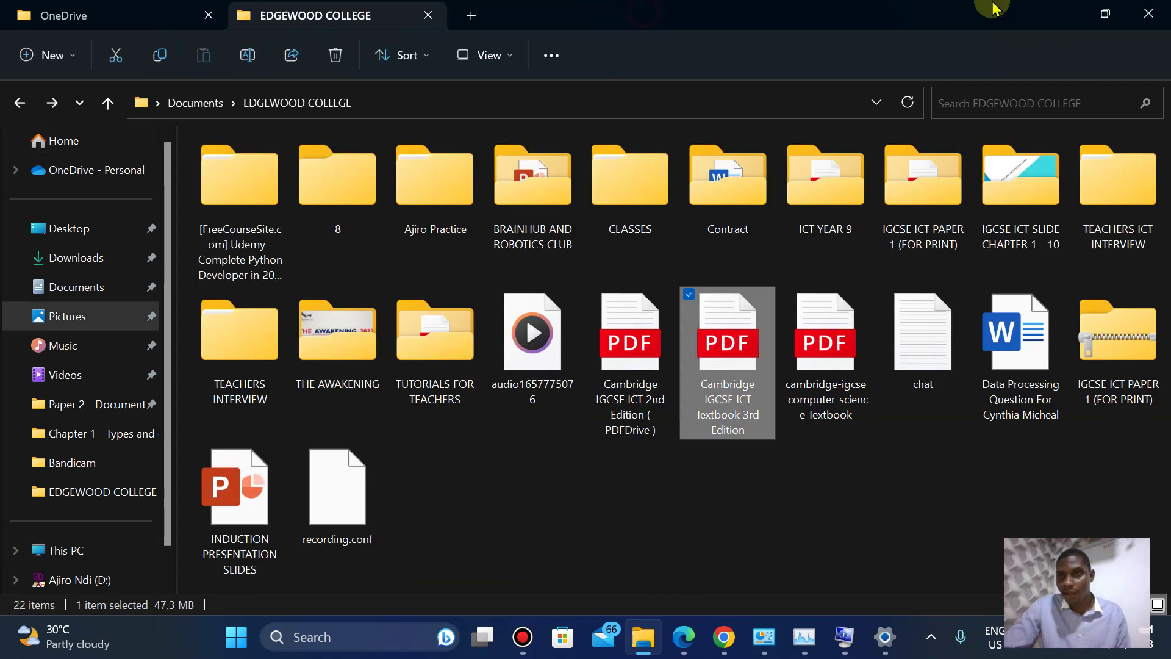
pyautogui.click(1045, 18)
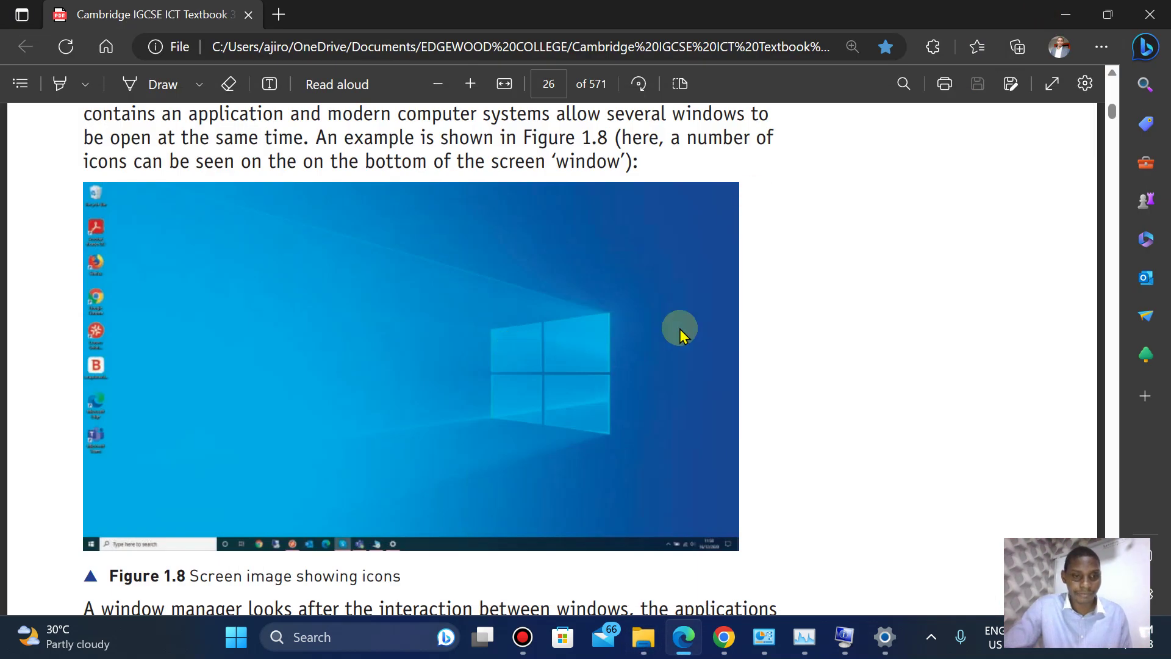
# - Scroll page 26 of the textbook past Figure 1.8 until Table 1.5's CLI and GUI comparison is fully visible
pyautogui.scroll(-2, 680, 328)
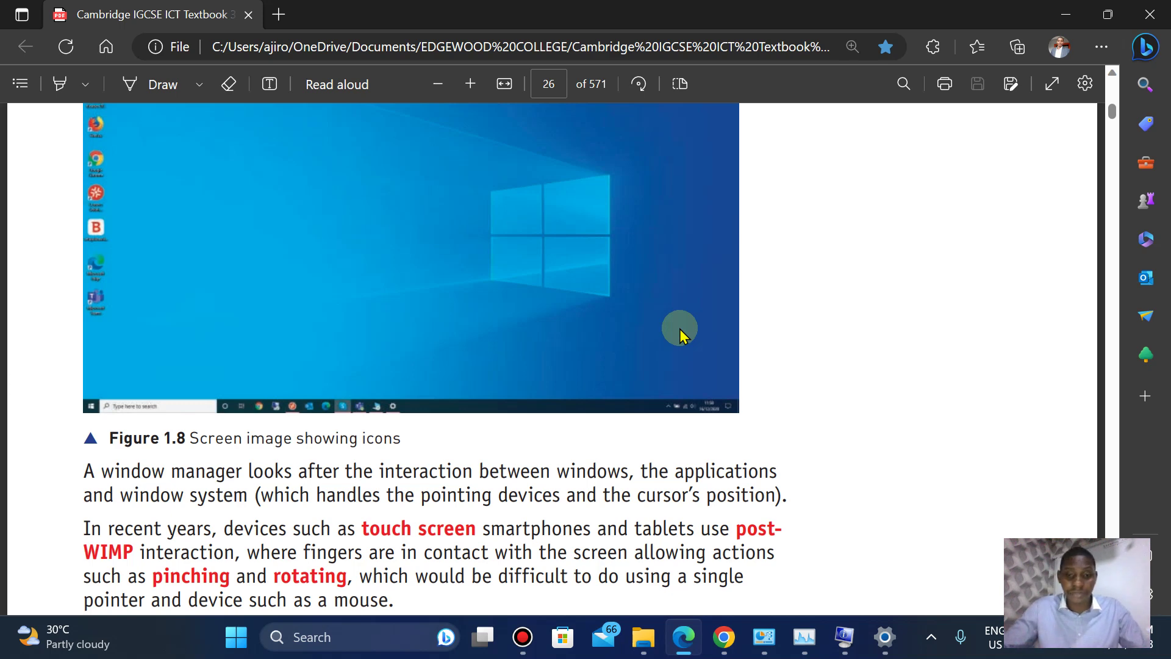
pyautogui.scroll(-8, 679, 328)
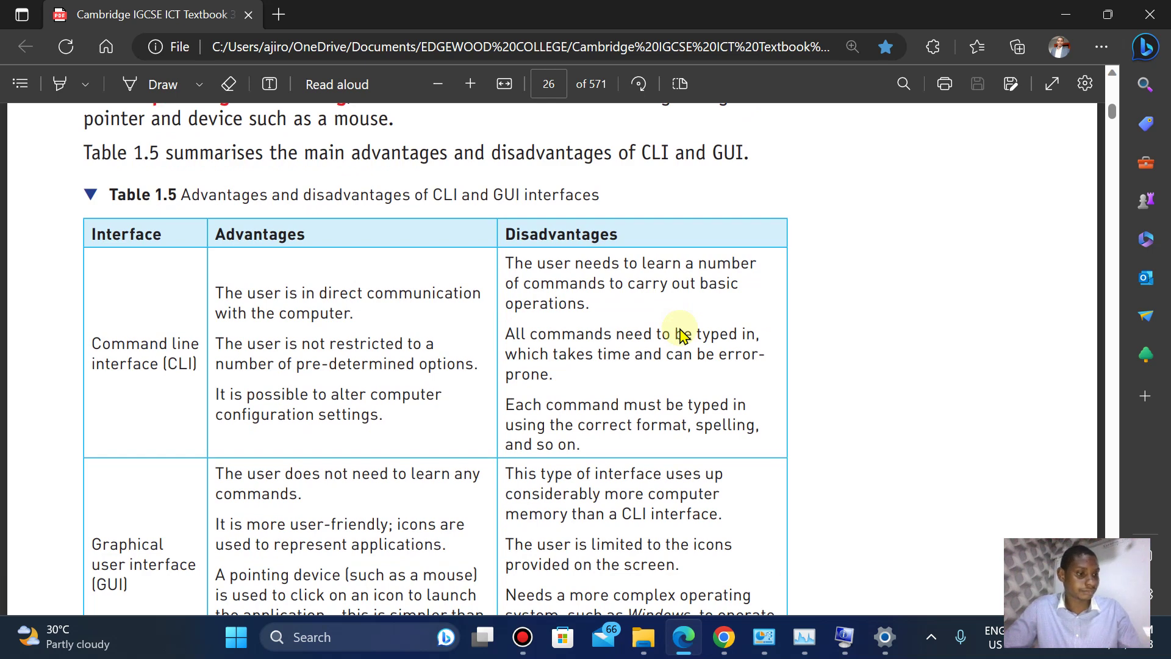
pyautogui.scroll(1, 682, 335)
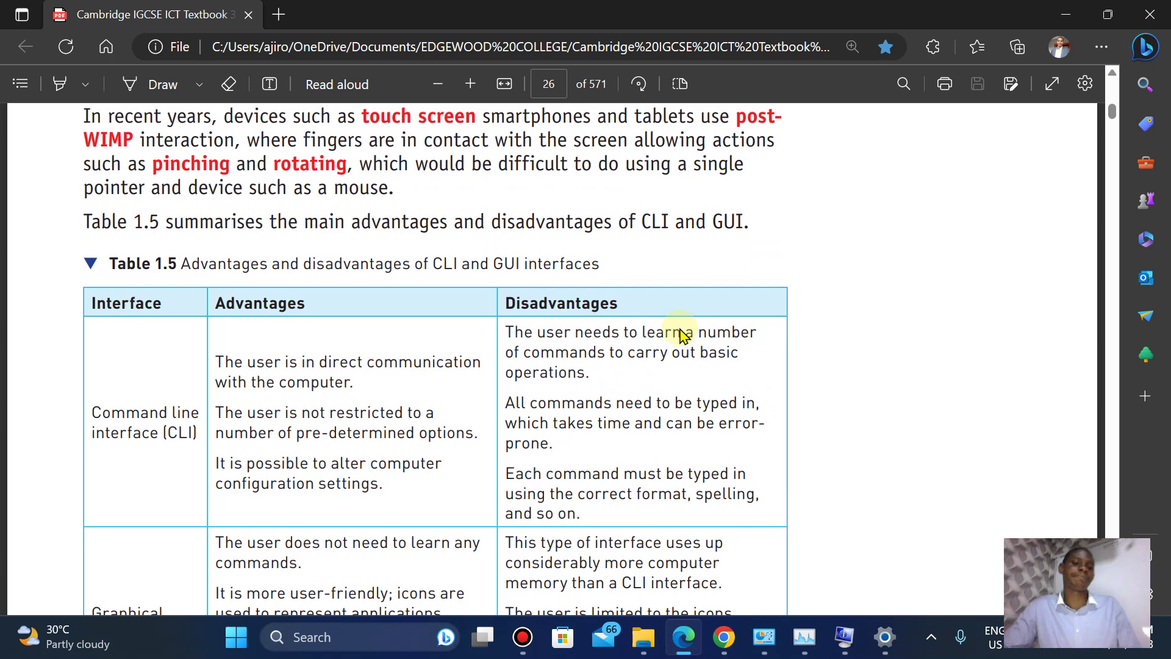
pyautogui.scroll(-1, 683, 335)
pyautogui.scroll(-1, 682, 335)
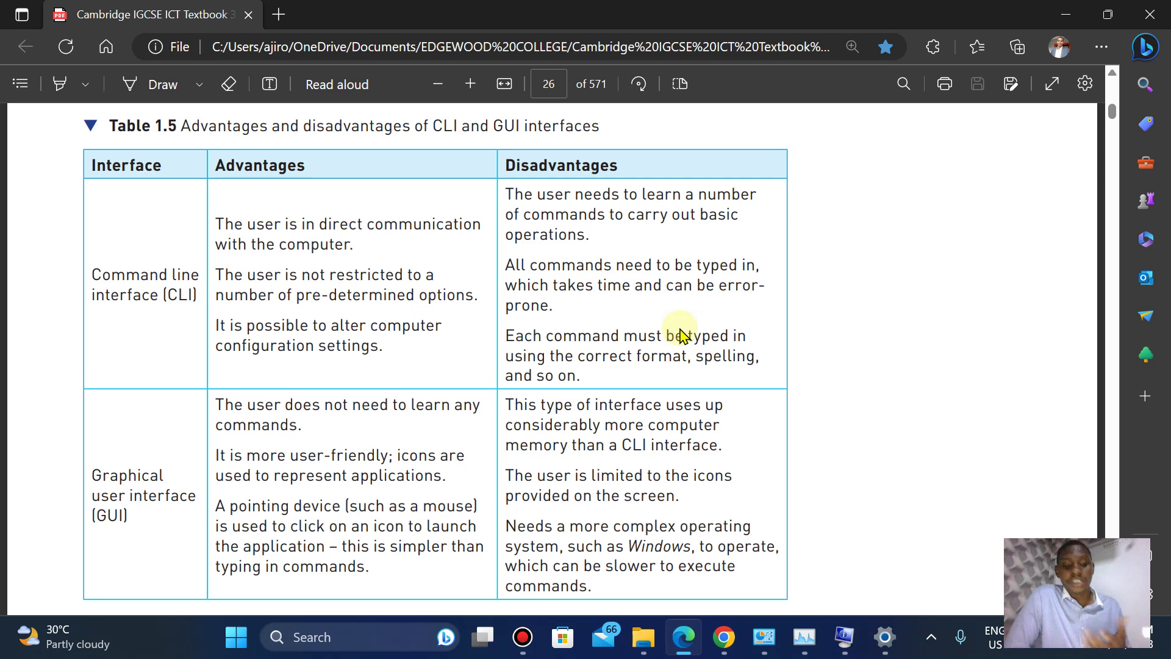
pyautogui.press('super')
pyautogui.write('word')
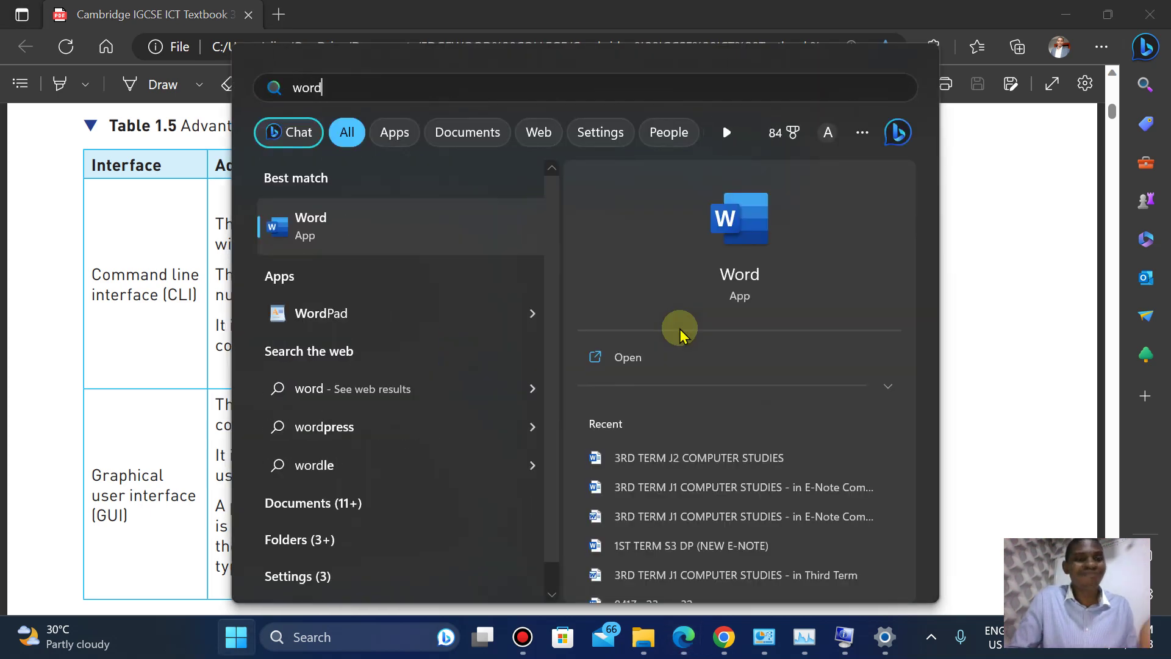
pyautogui.click(1057, 253)
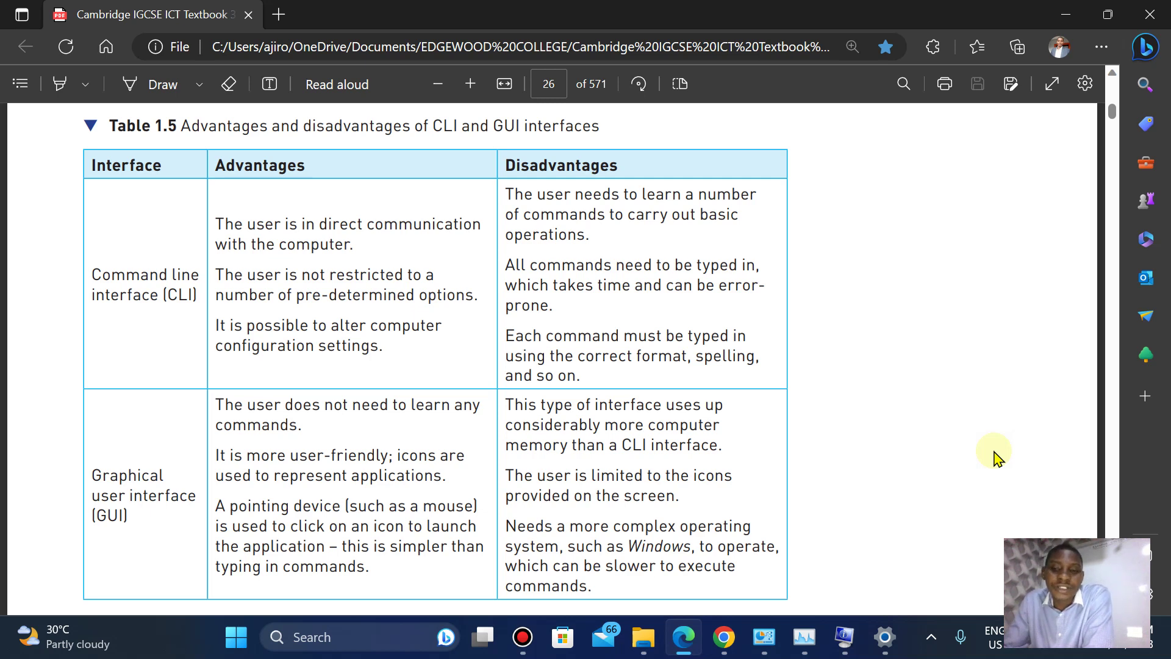
# - Scroll down to page 27's Dialogue-based user interfaces text and Figure 1.9, Smart voice activated devices
pyautogui.scroll(-10, 995, 456)
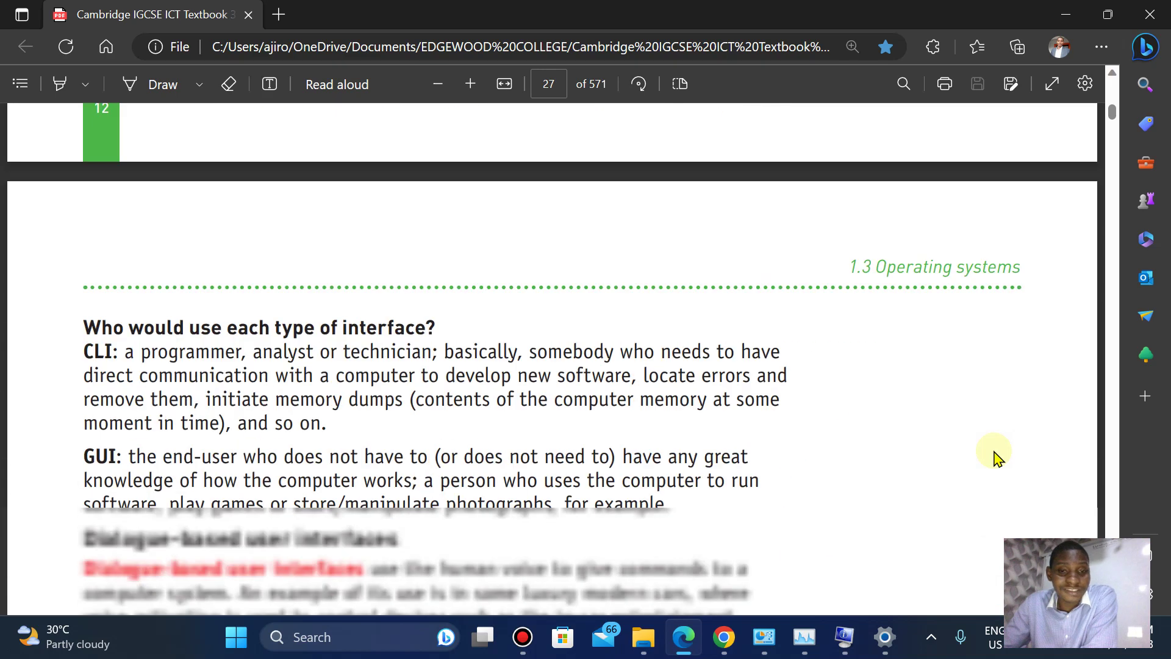
pyautogui.scroll(1, 996, 456)
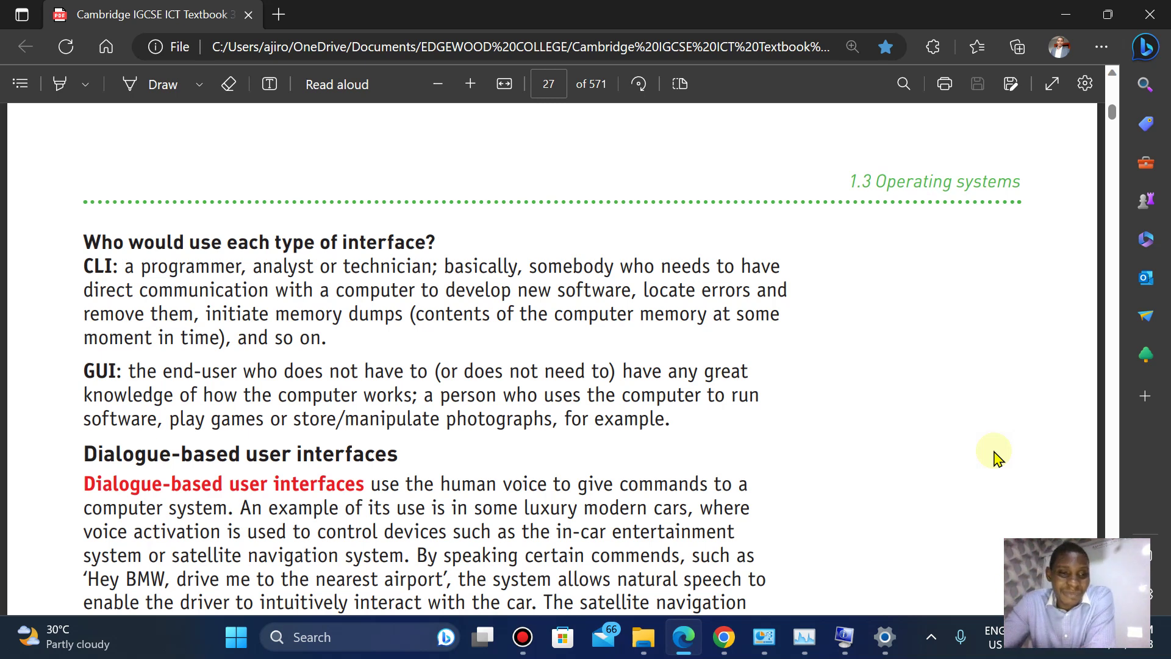
pyautogui.scroll(-3, 994, 458)
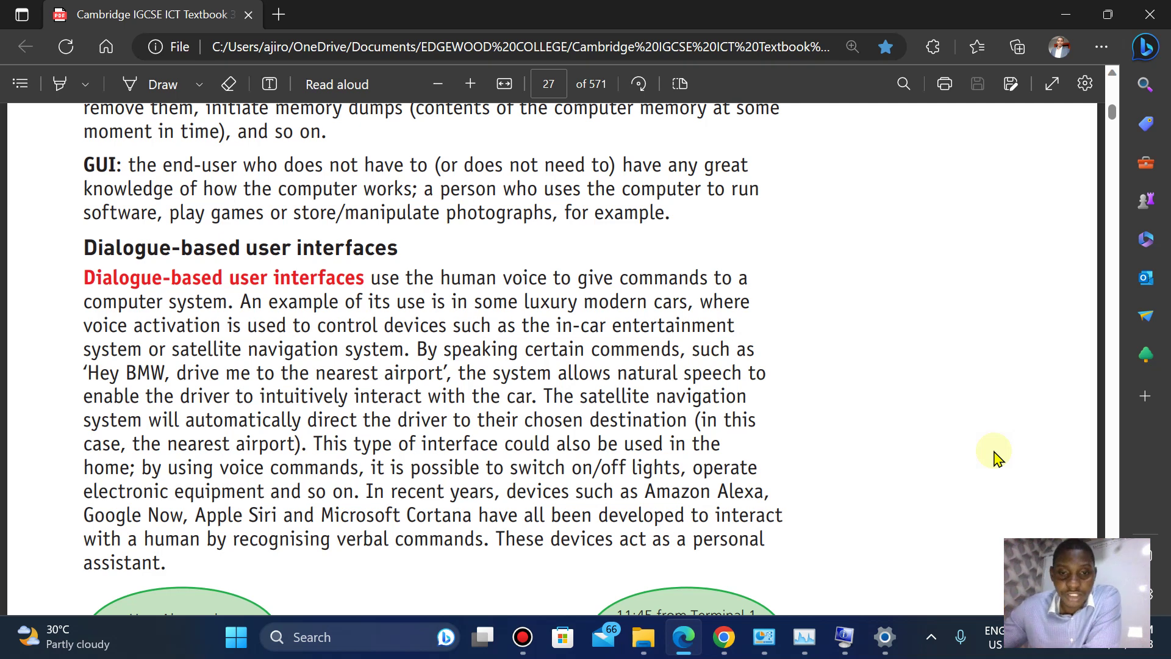
pyautogui.scroll(-6, 994, 458)
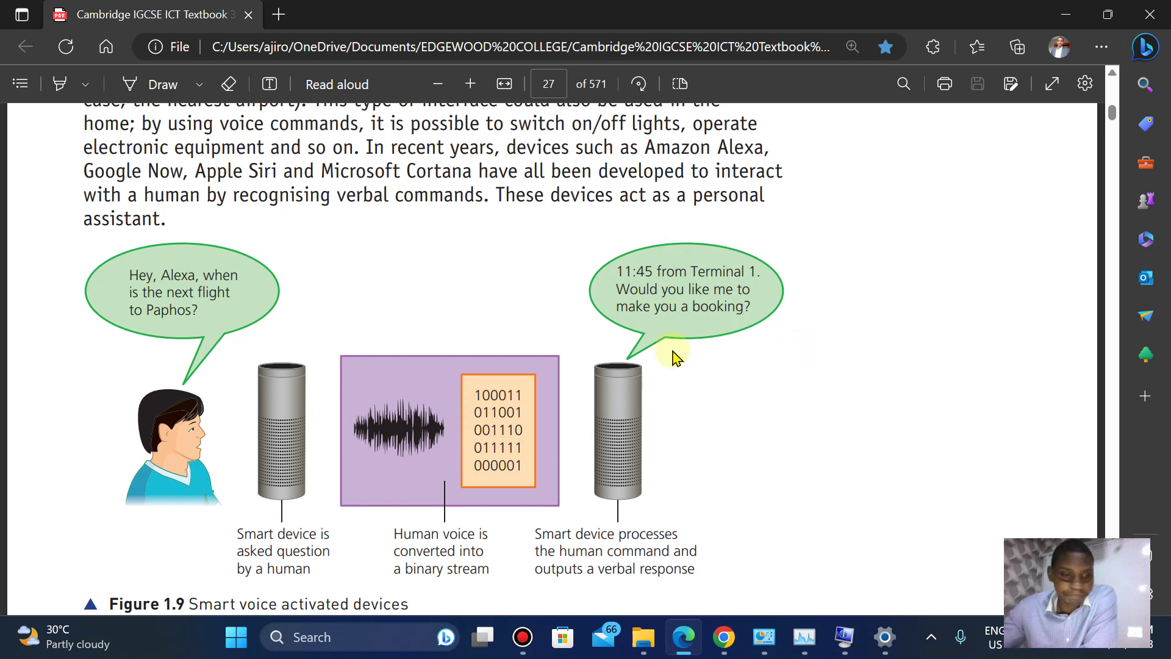
# - Scroll past Figure 1.9 to page 27's Gesture-based interfaces section with the finger-rotation volume example
pyautogui.scroll(-4, 675, 356)
pyautogui.scroll(-1, 675, 356)
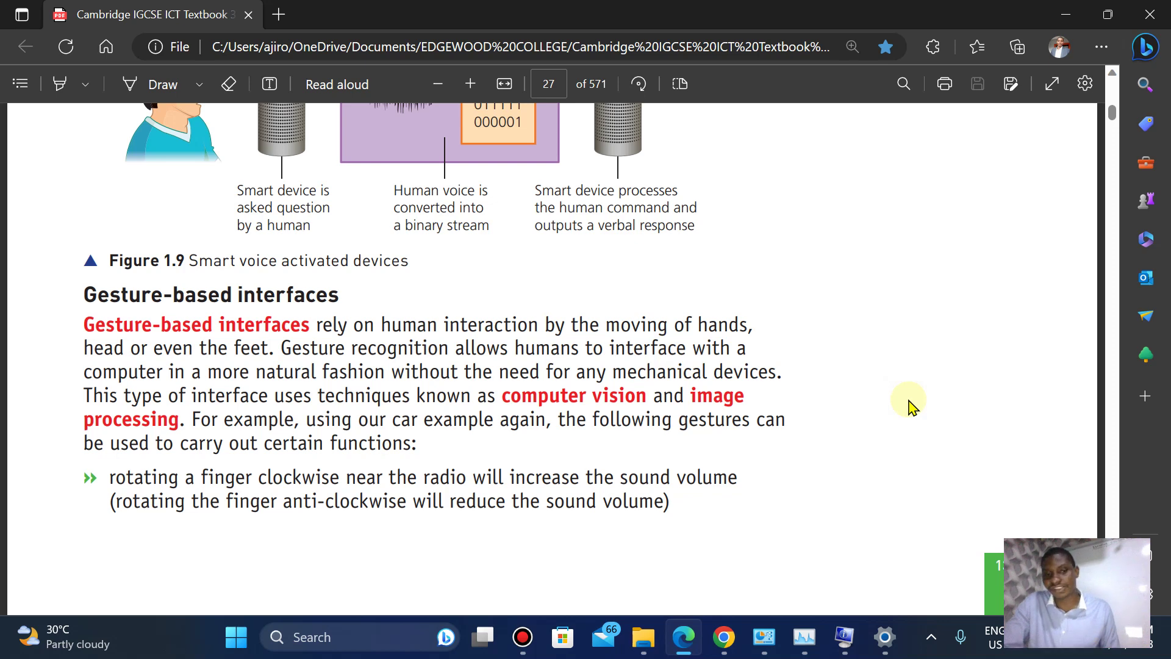
pyautogui.scroll(-2, 913, 407)
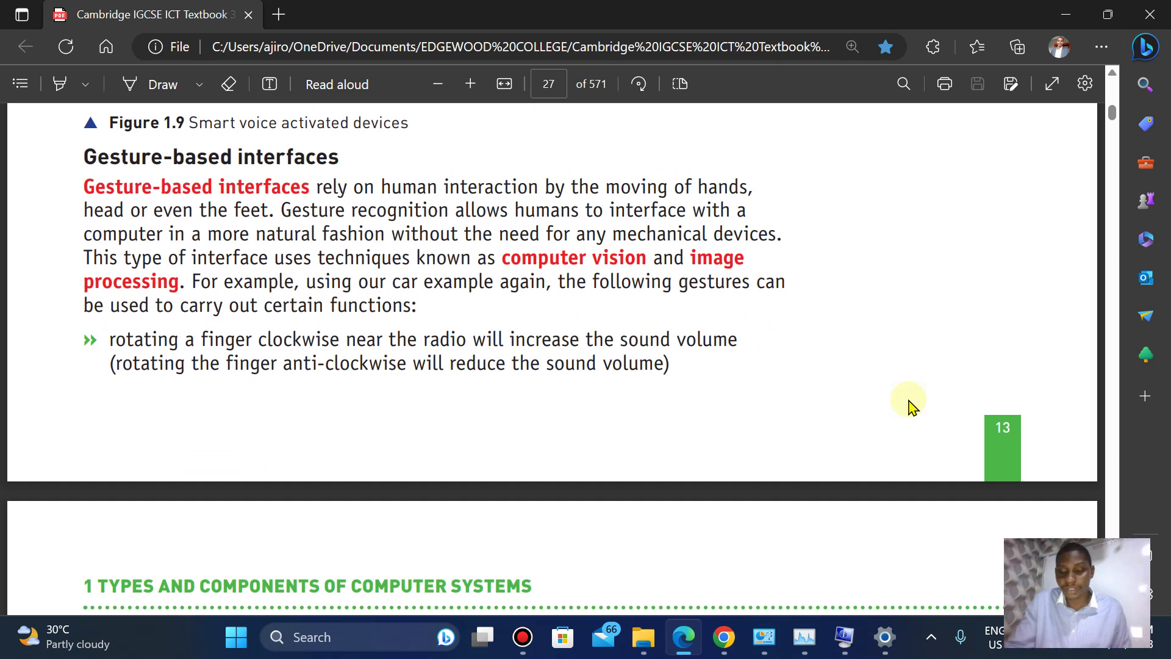
# - Scroll onto page 28 so Table 1.6 and its caption sit at the top of the view
pyautogui.scroll(-4, 913, 407)
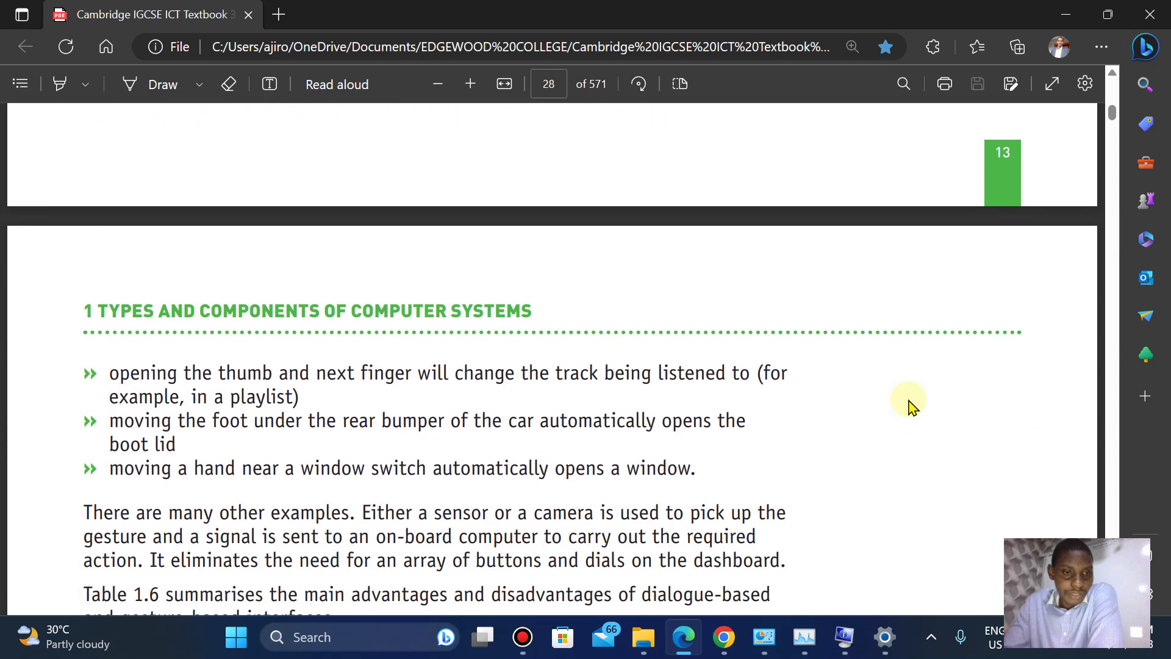
pyautogui.scroll(-8, 913, 407)
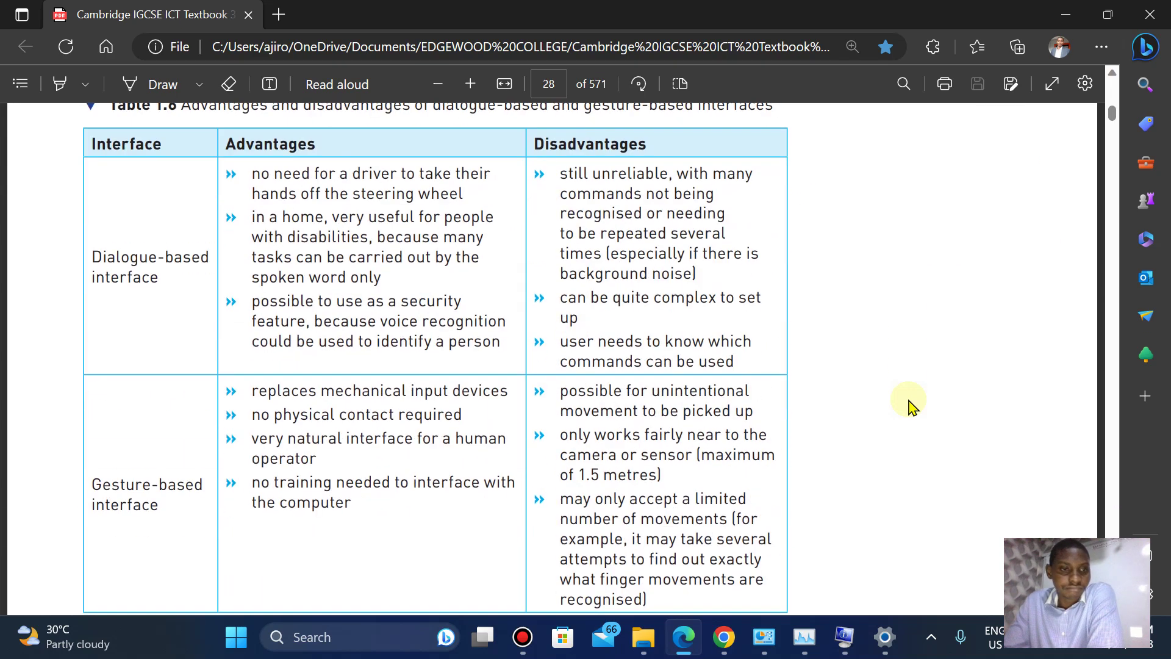
pyautogui.scroll(-1, 913, 407)
pyautogui.scroll(2, 914, 407)
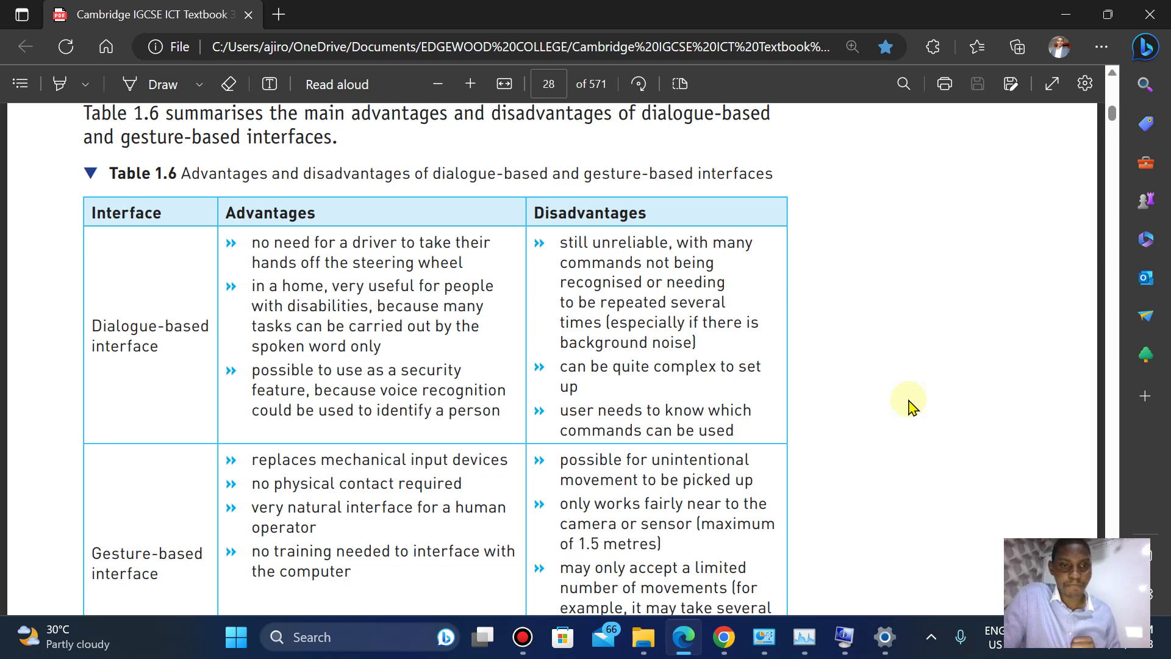
# - Scroll down until Table 1.6 is fully visible, down to the 1.5-metre sensor range limit row
pyautogui.scroll(-1, 912, 405)
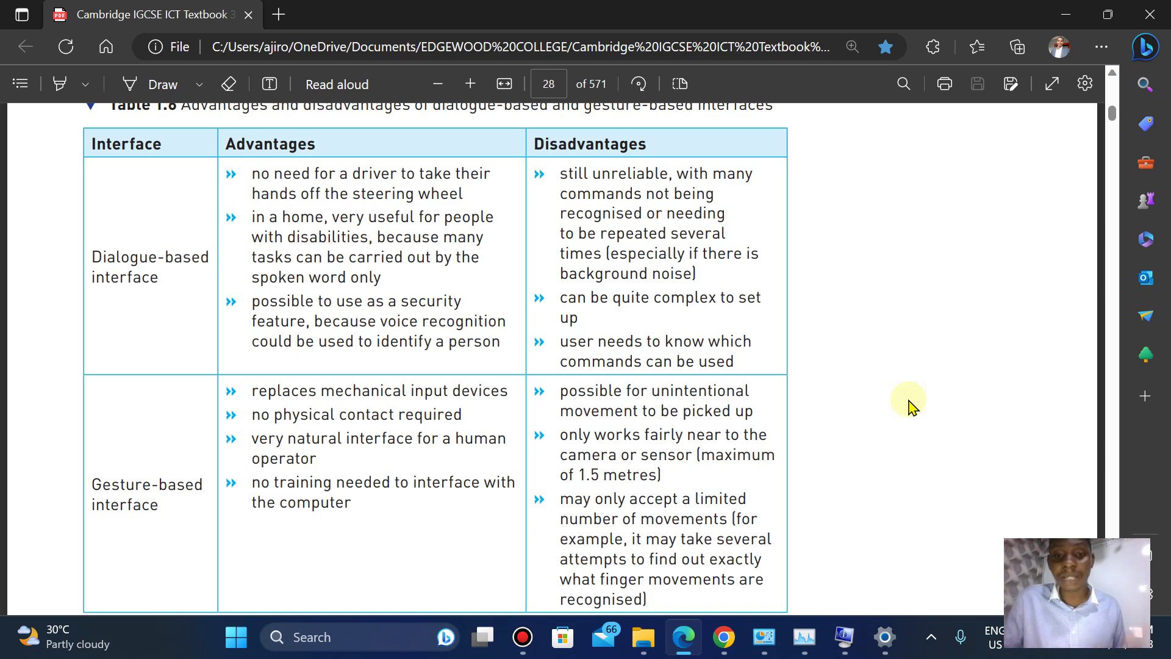
pyautogui.scroll(-1, 911, 404)
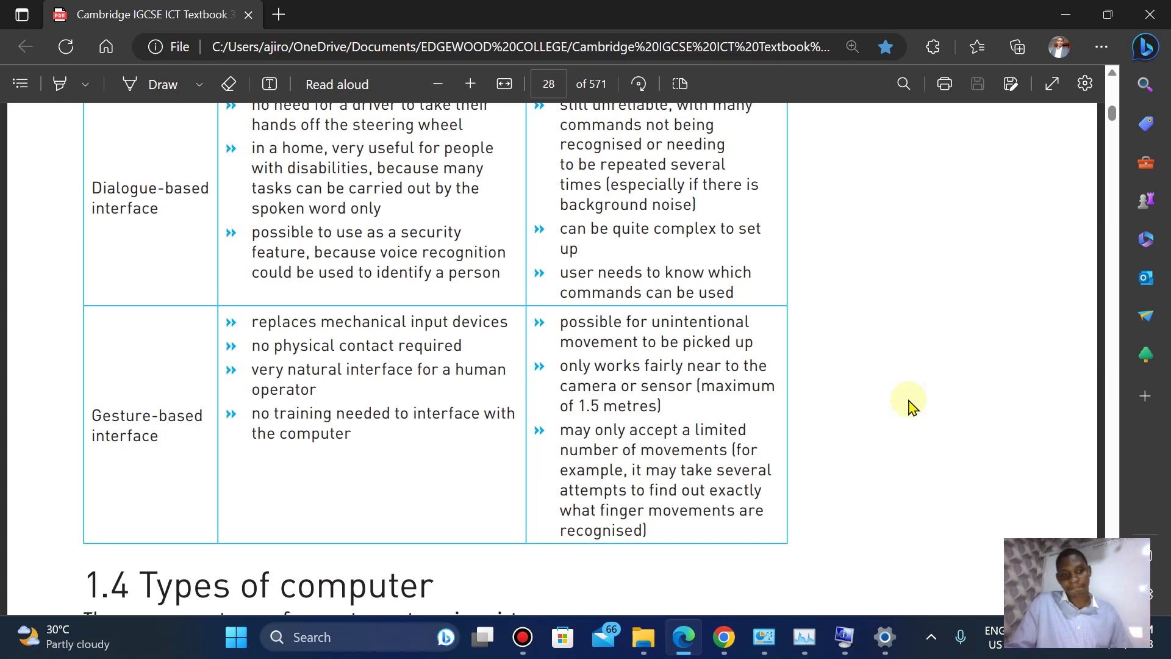
pyautogui.scroll(1, 911, 404)
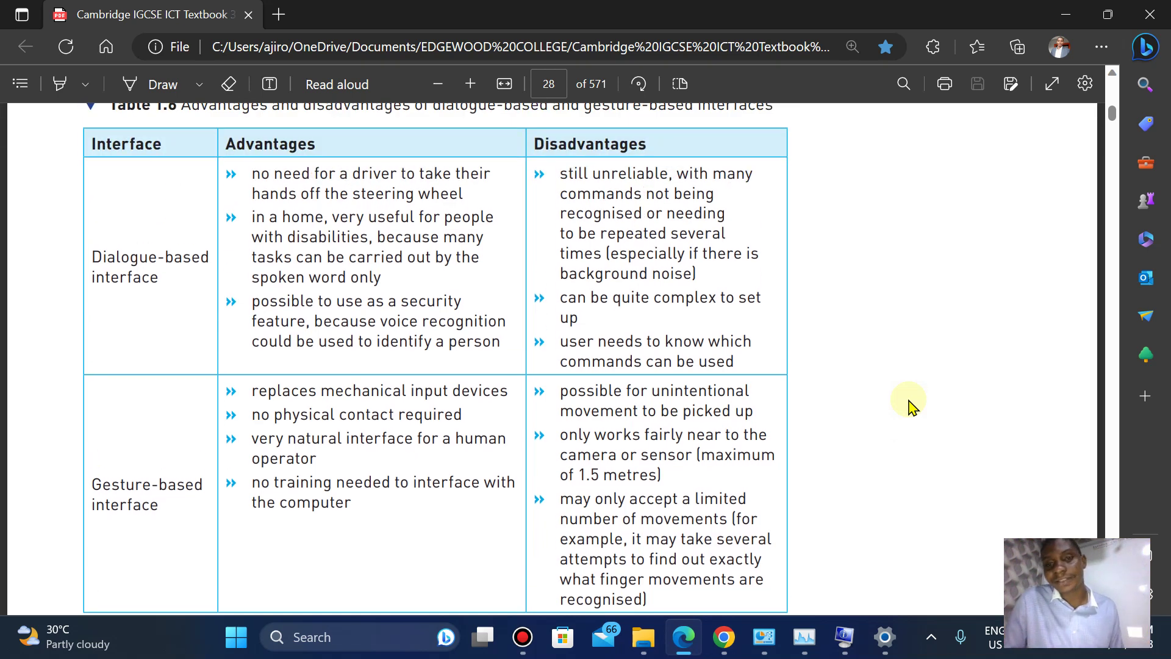
pyautogui.scroll(-1, 911, 404)
pyautogui.scroll(1, 911, 404)
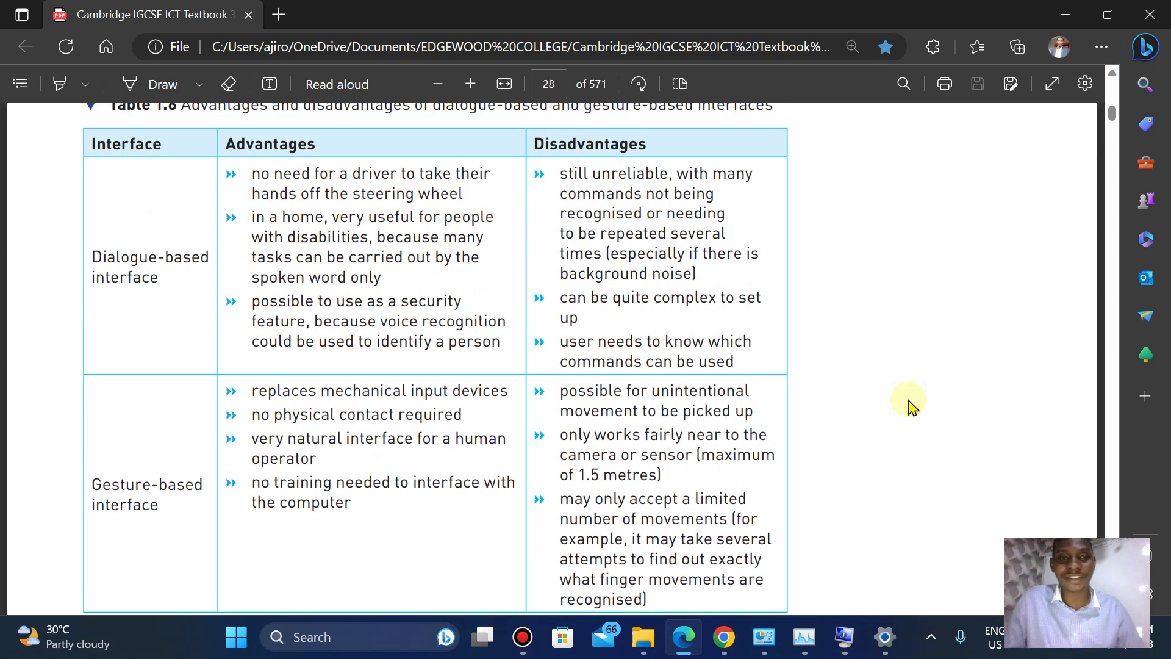
pyautogui.moveTo(697, 13)
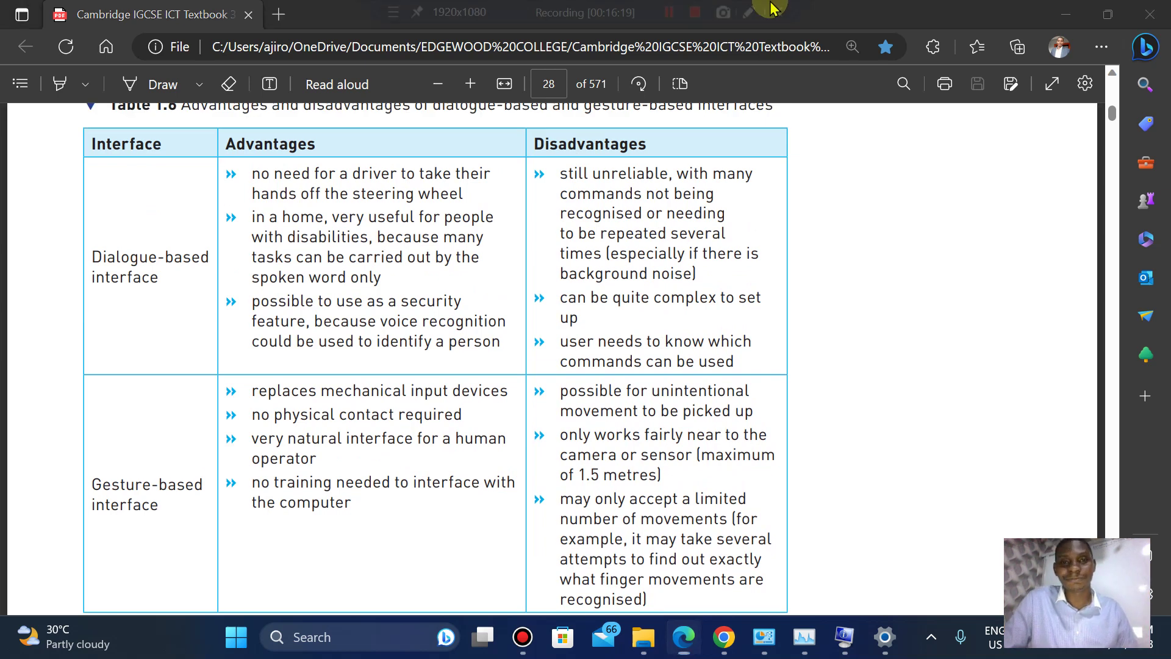